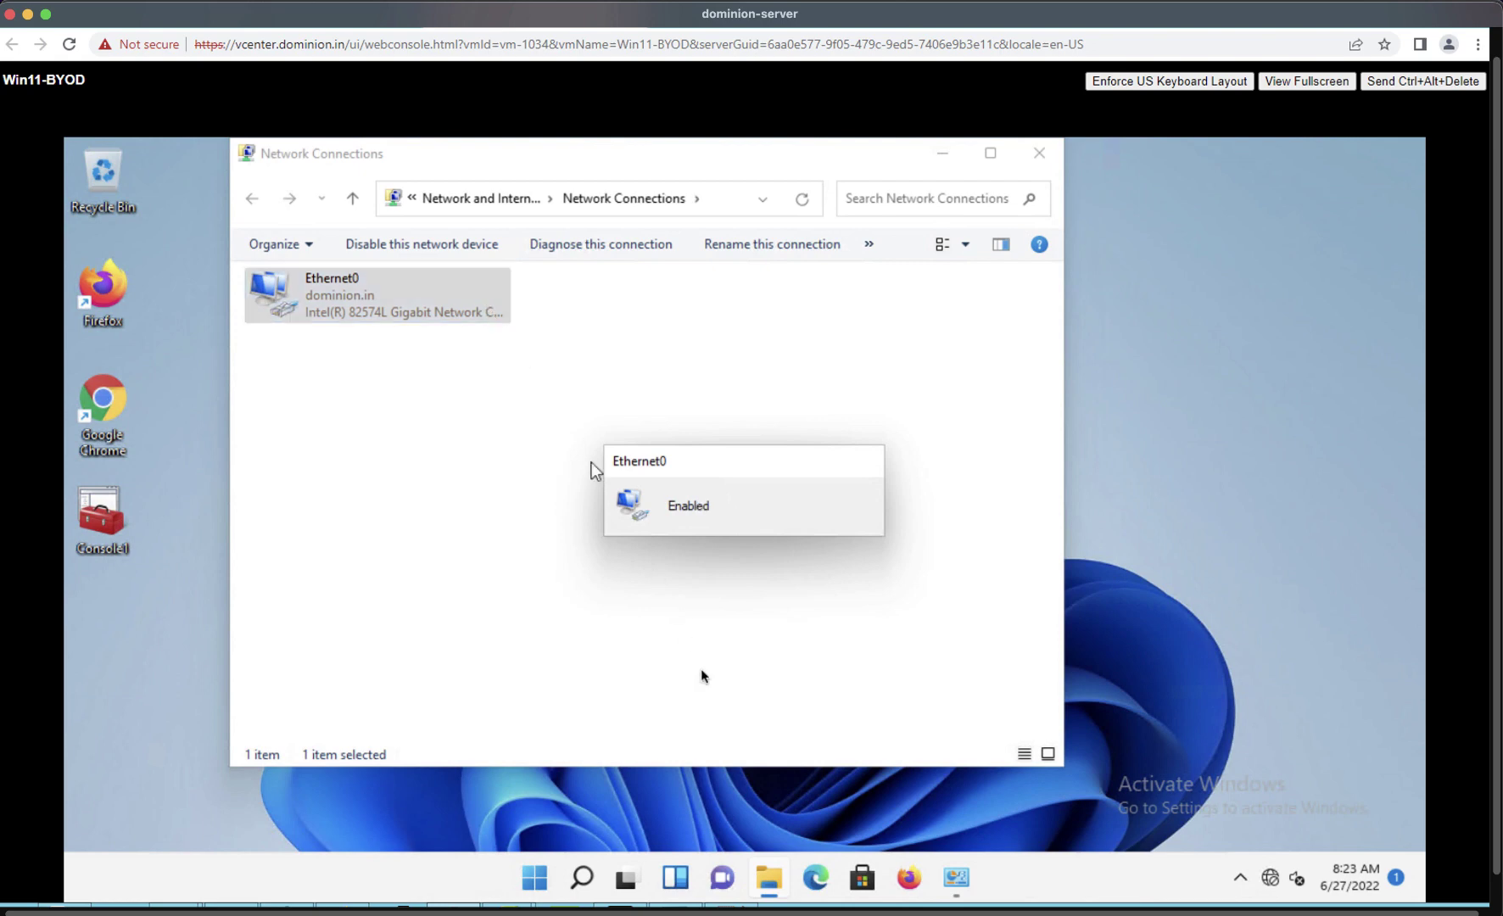
Open the network login page in Firefox and start BYOD onboarding for the detected Windows device.
click(911, 877)
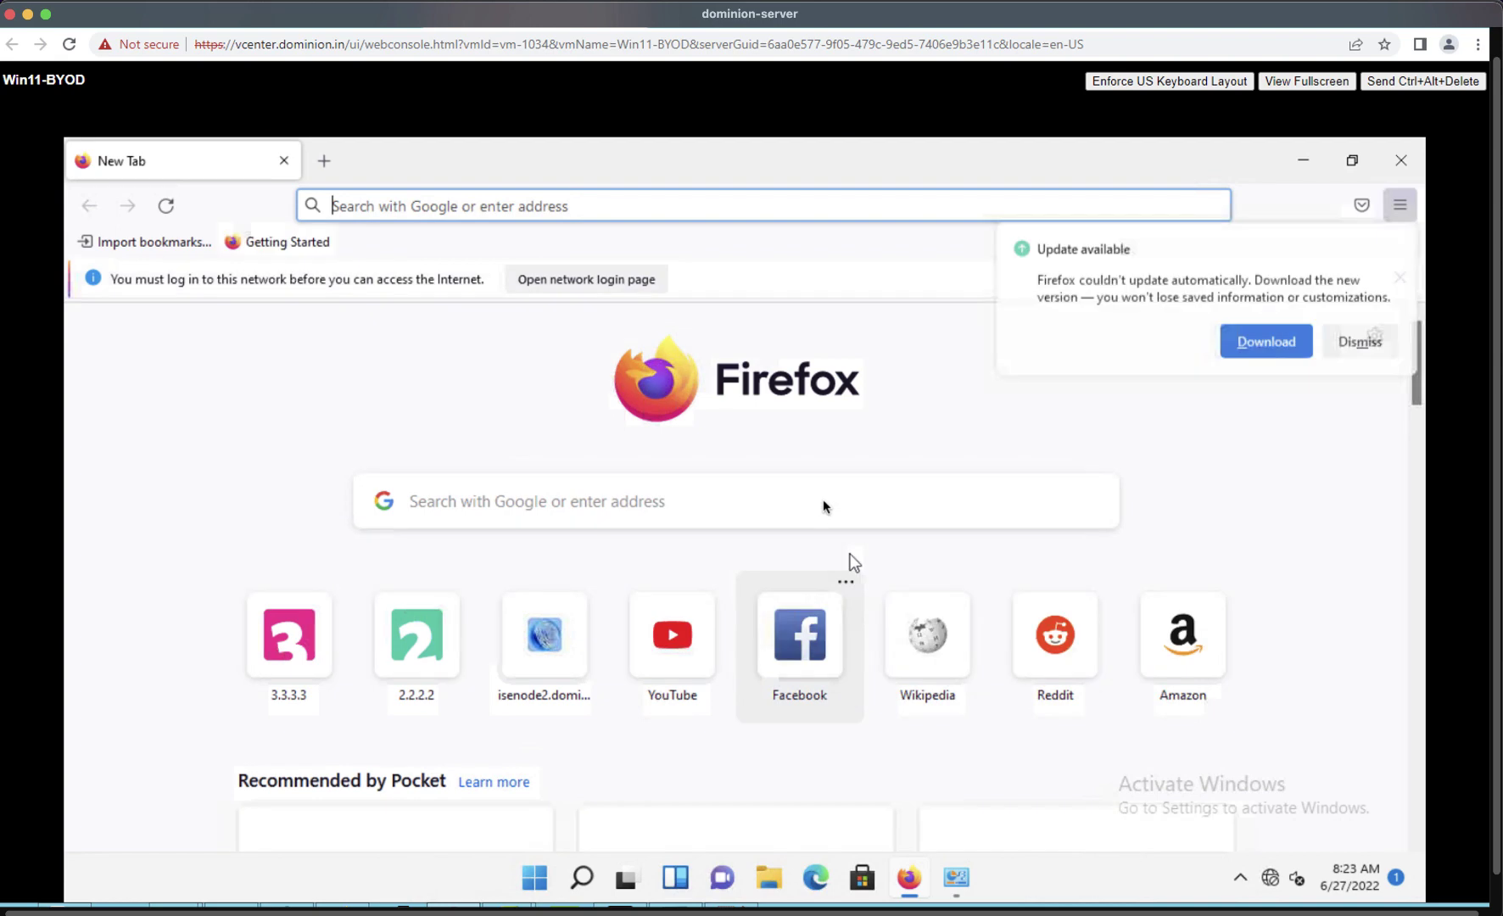
click(647, 285)
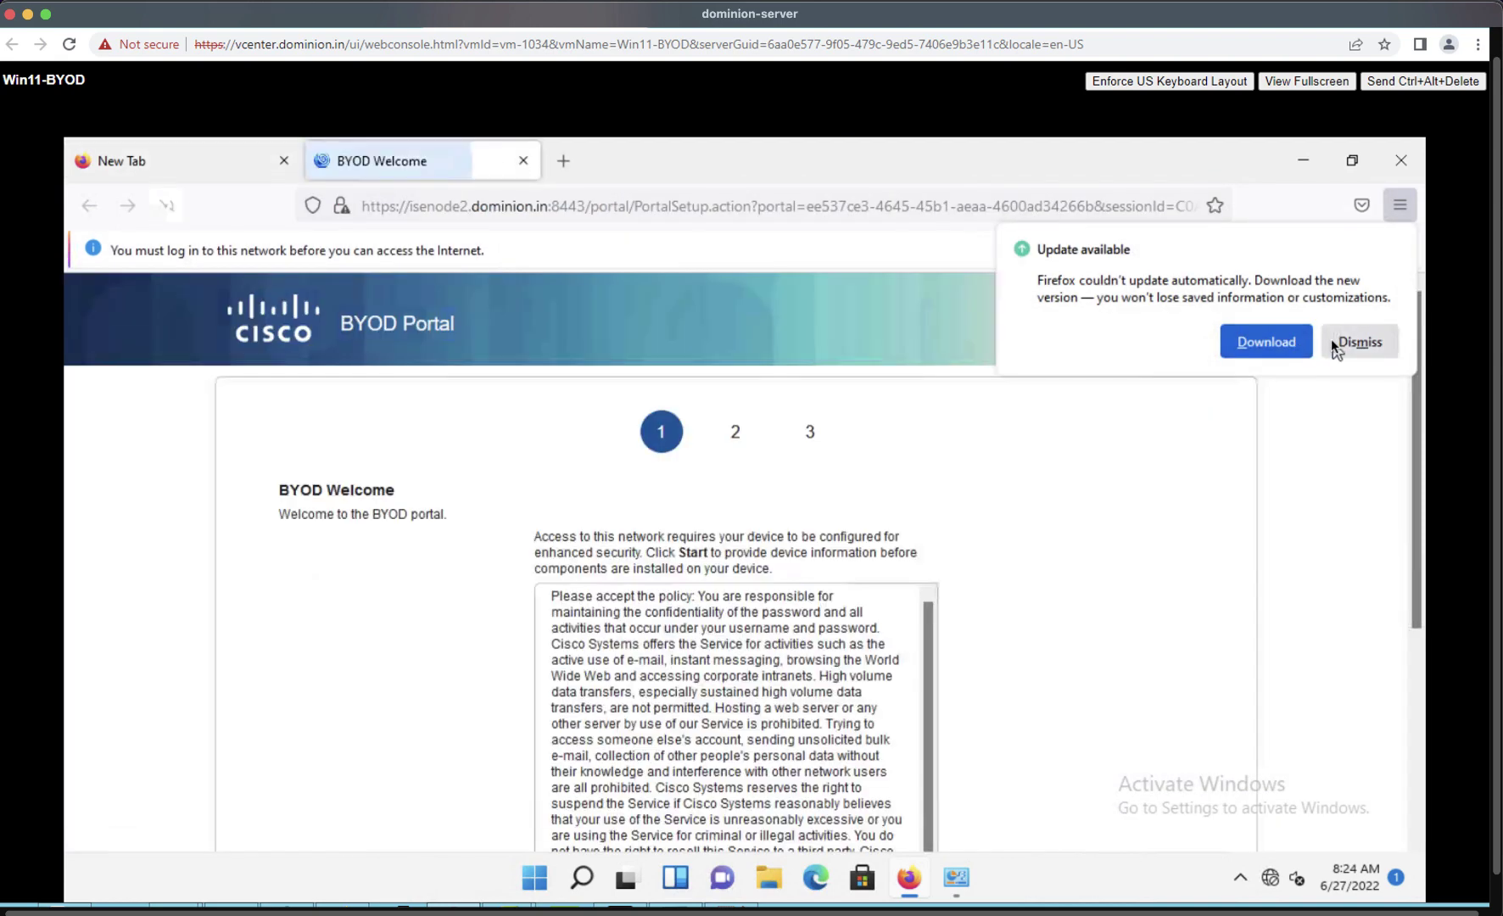
click(1330, 339)
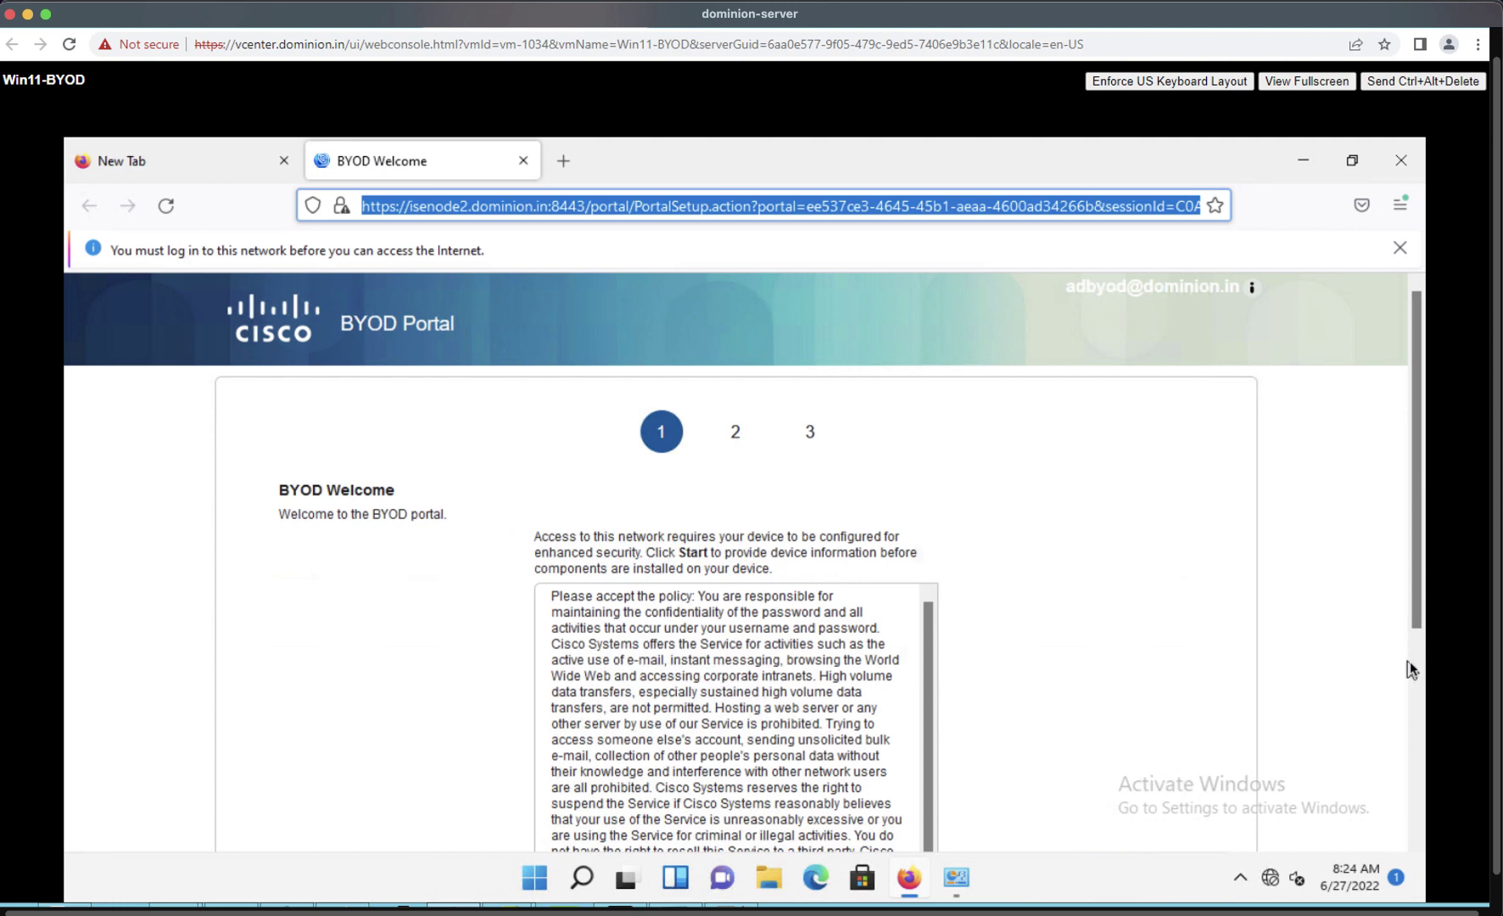
drag(325, 485, 392, 491)
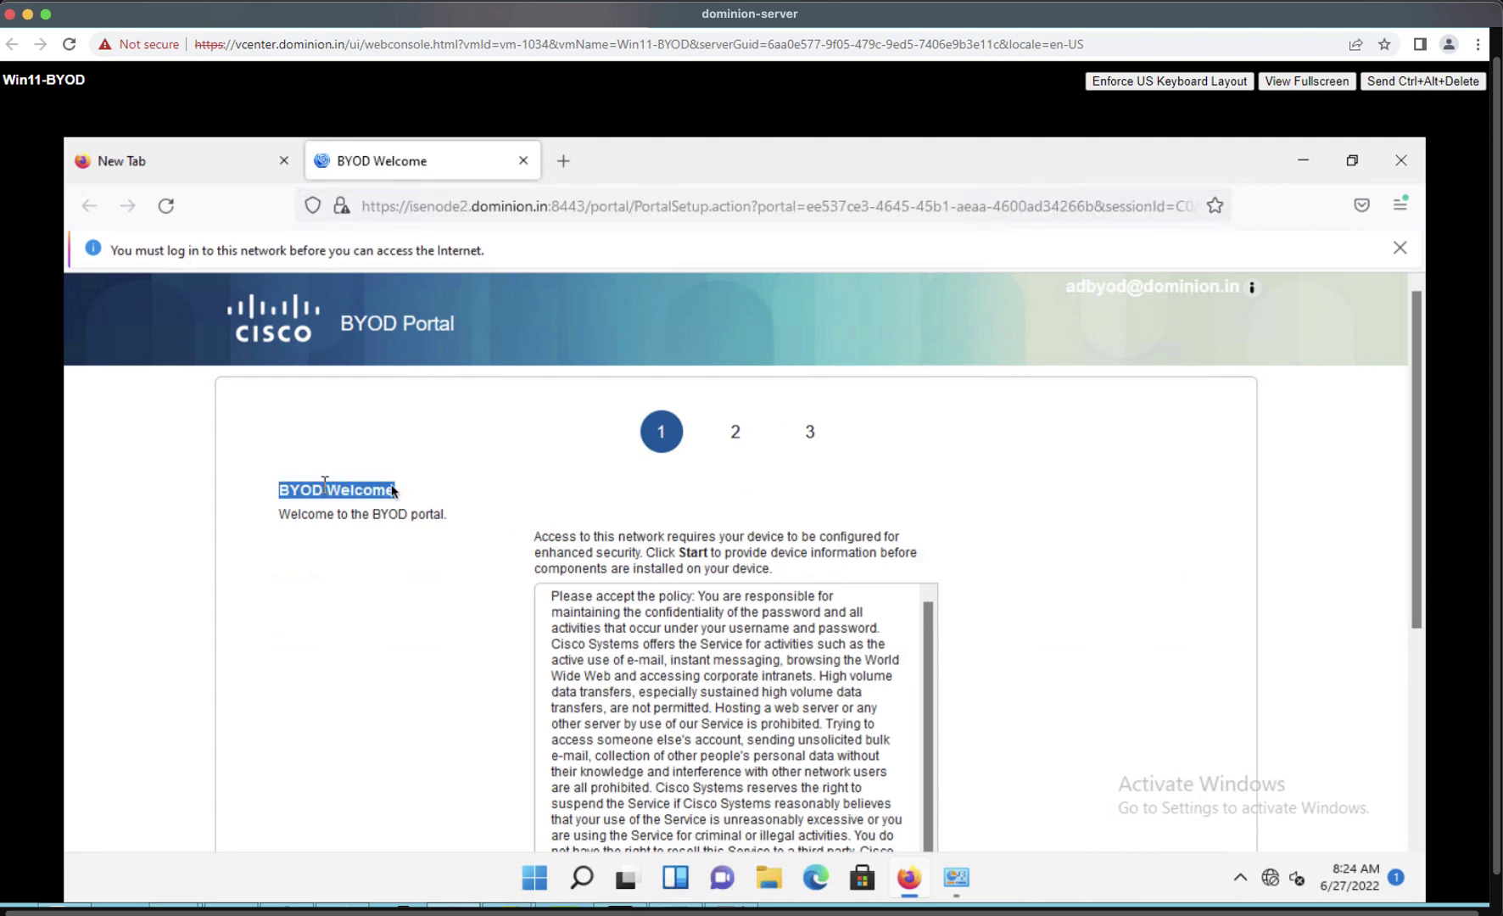
click(1409, 654)
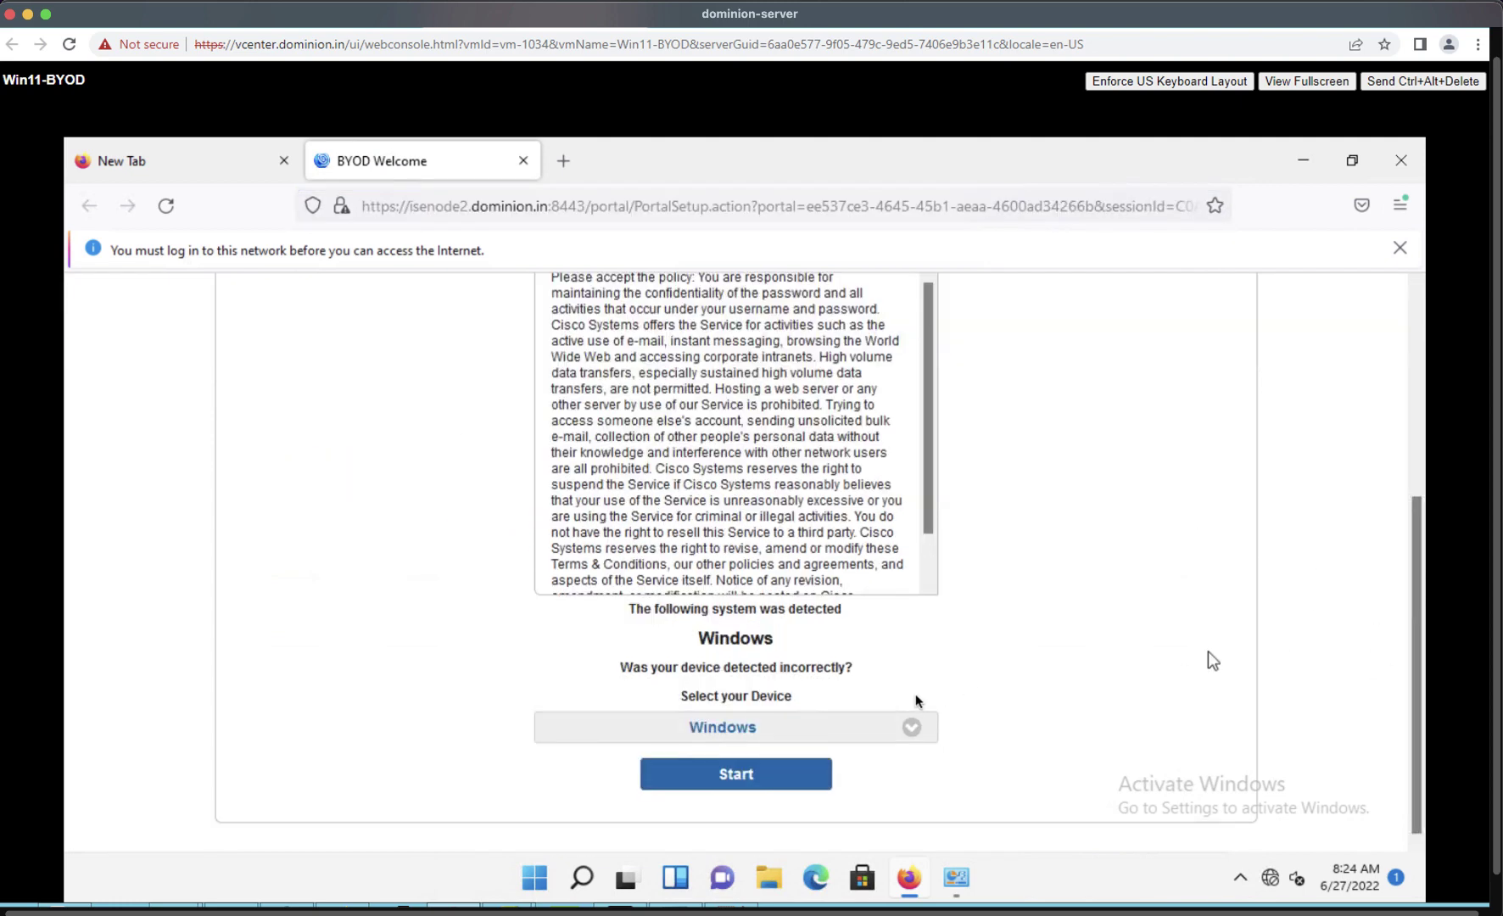
click(775, 772)
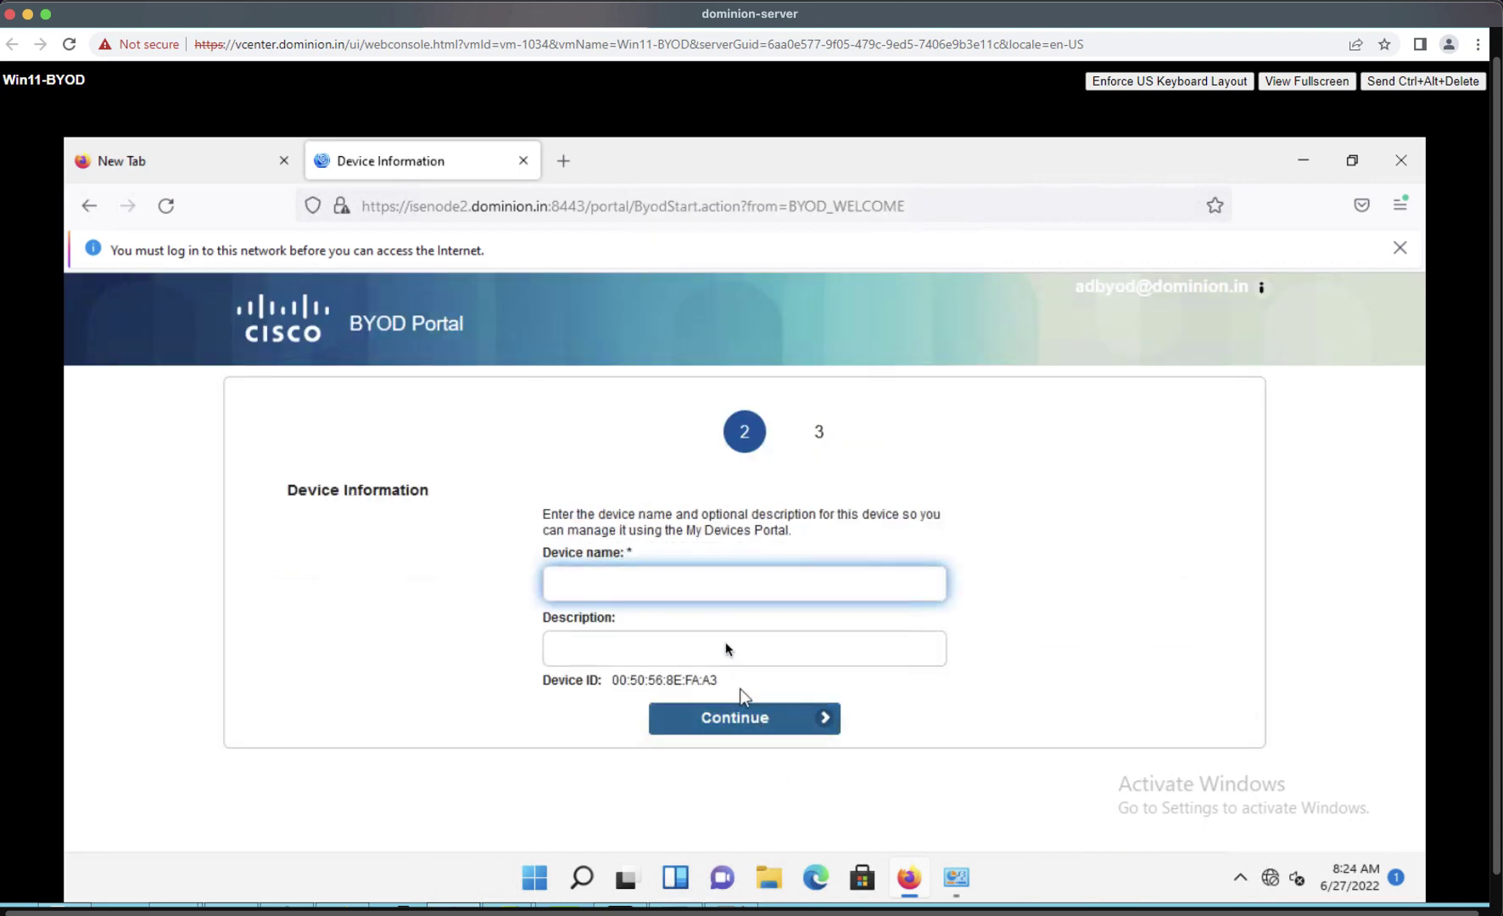
Register the device as windows11 with description windows11-onboarding and download the Network Setup Assistant.
click(714, 591)
text(windows11)
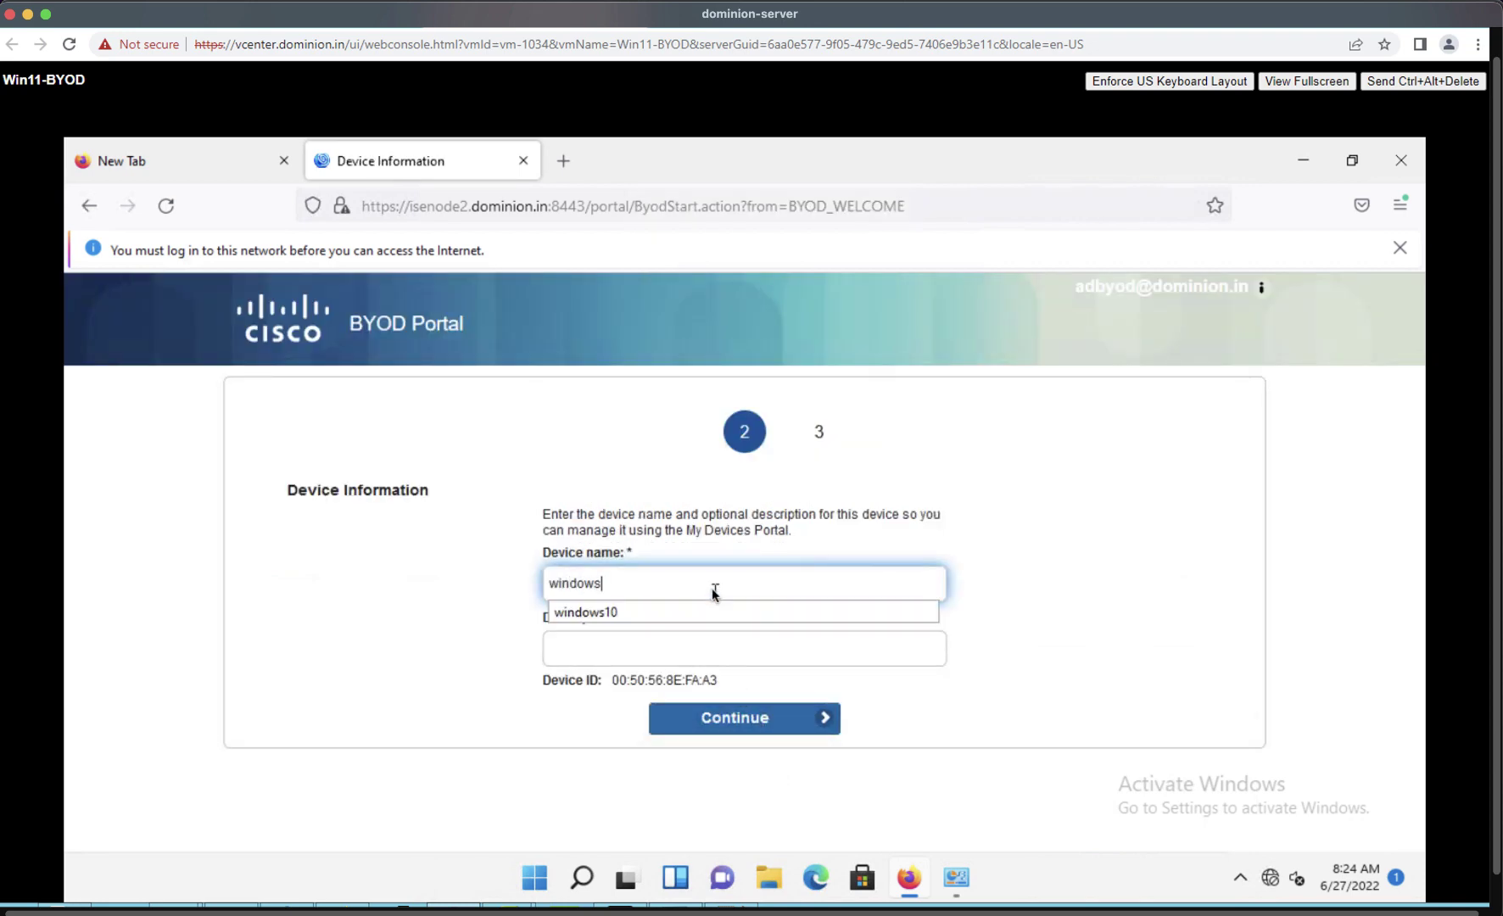
key(Tab)
text(windows11-)
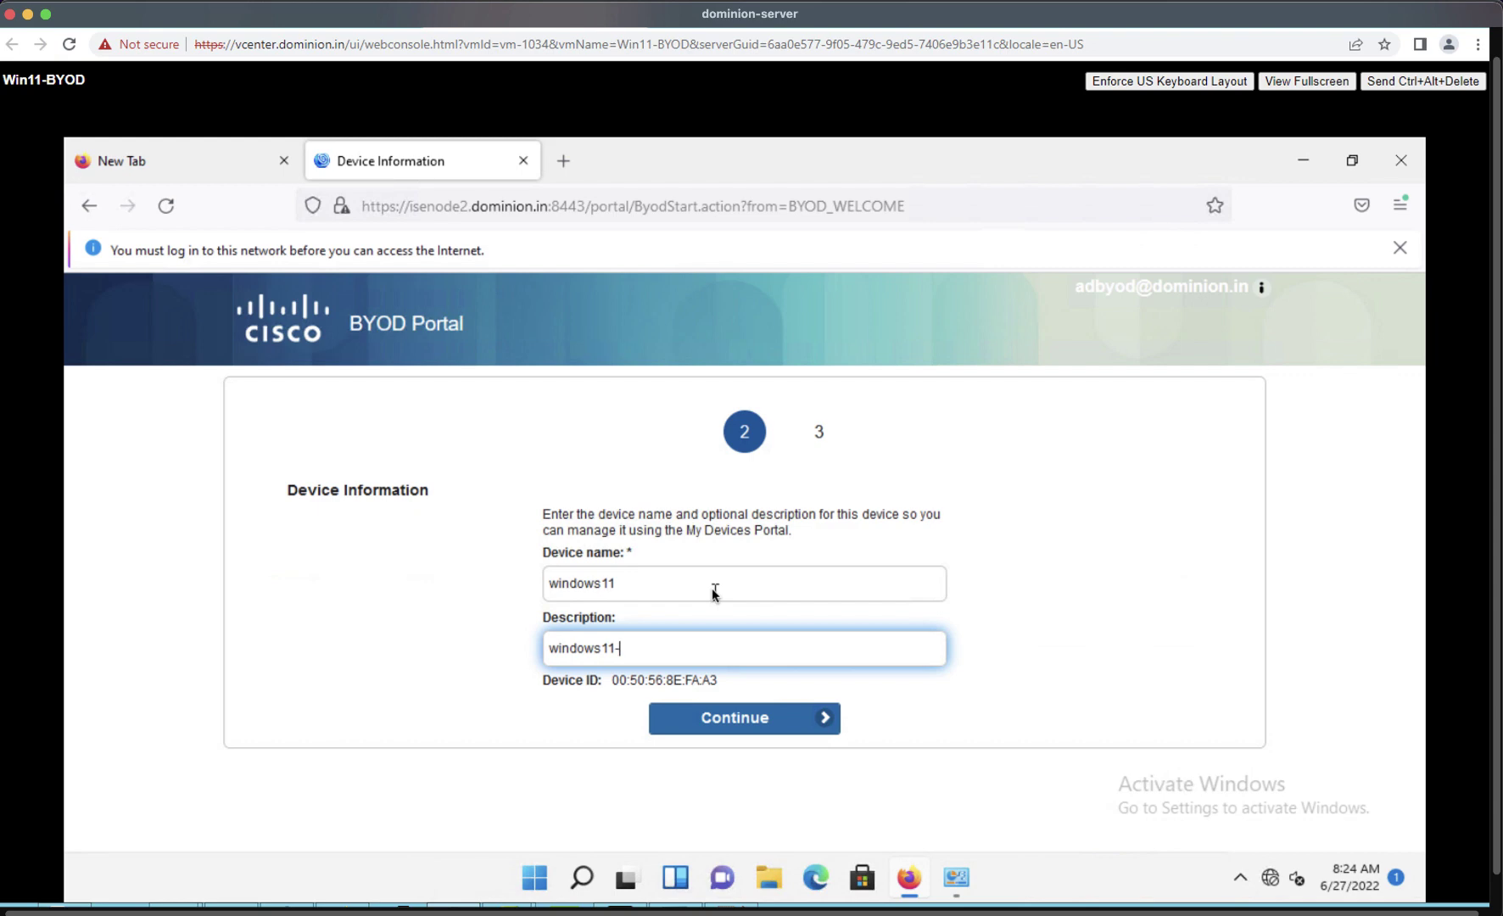
text(onboarding)
click(731, 714)
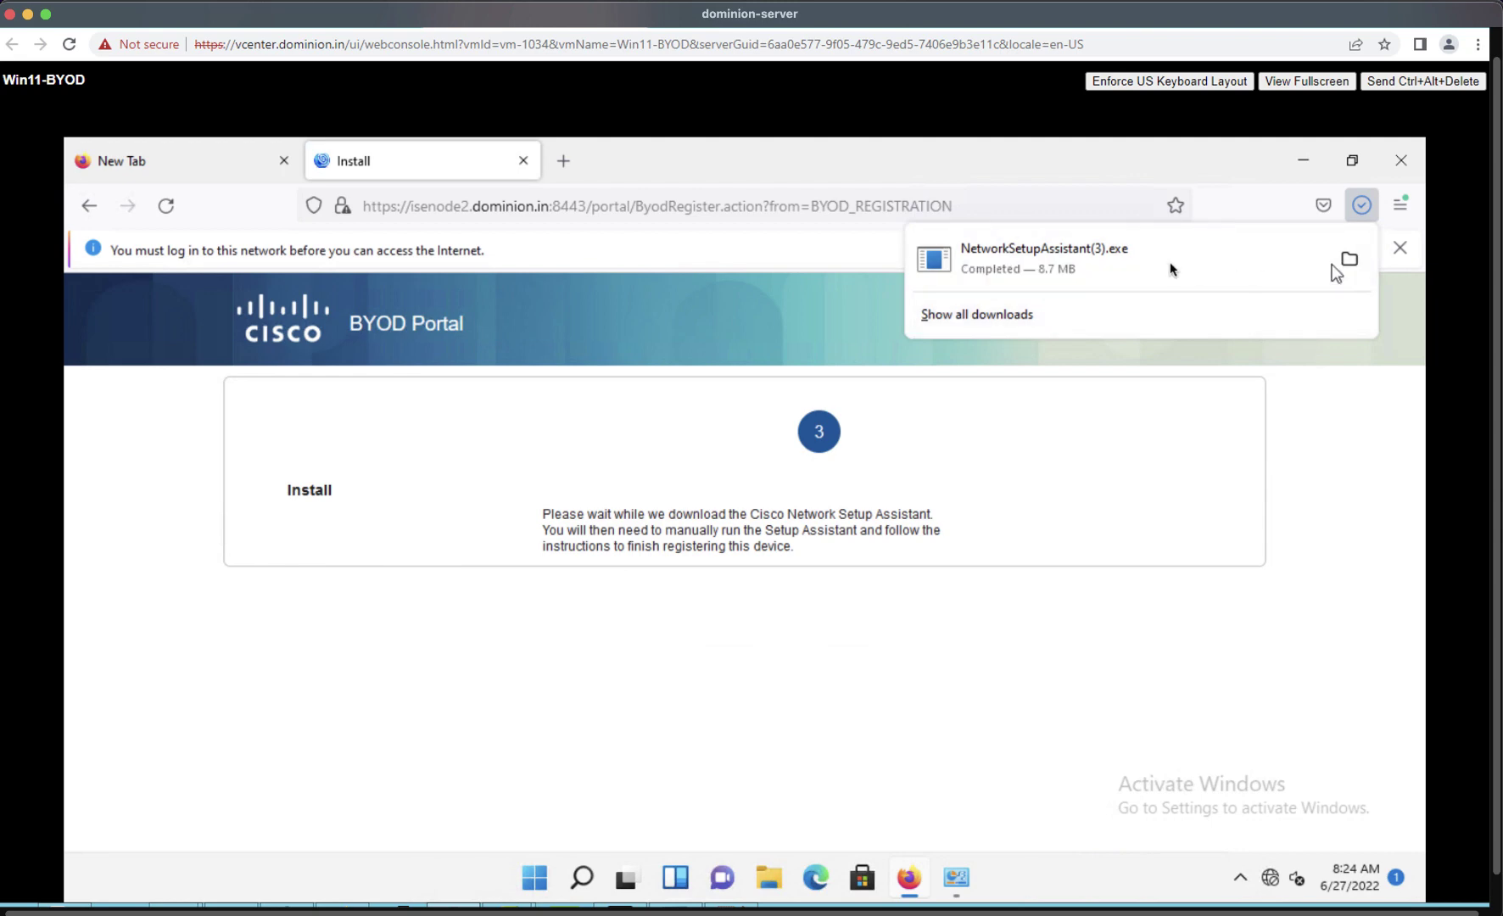
Run NetworkSetupAssistant.exe as administrator and approve replacing the old root certificate with the CA root certificate.
click(1154, 269)
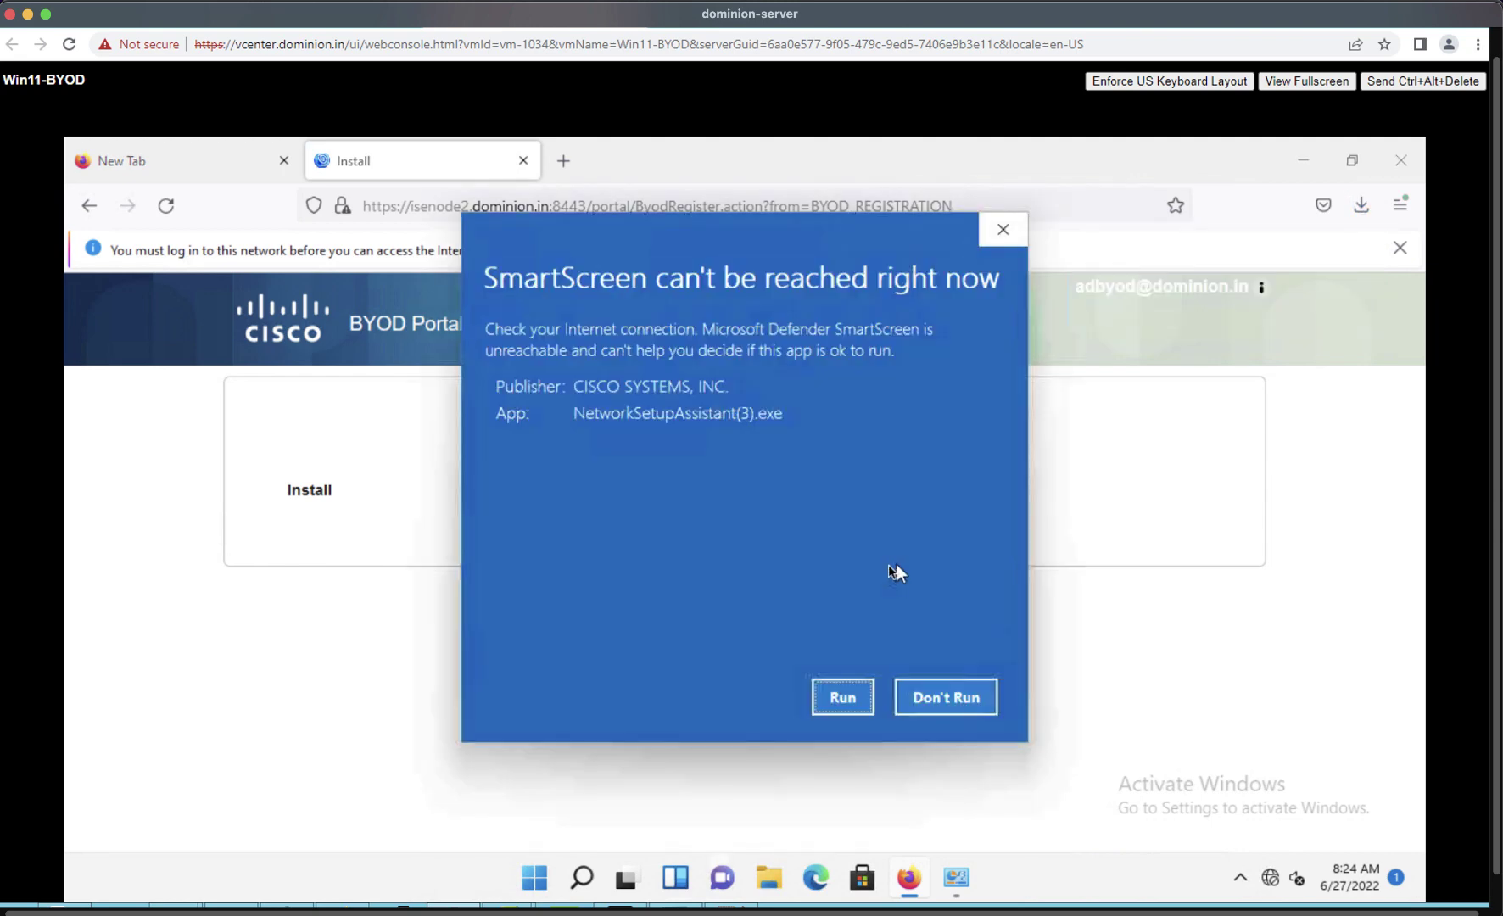
click(838, 696)
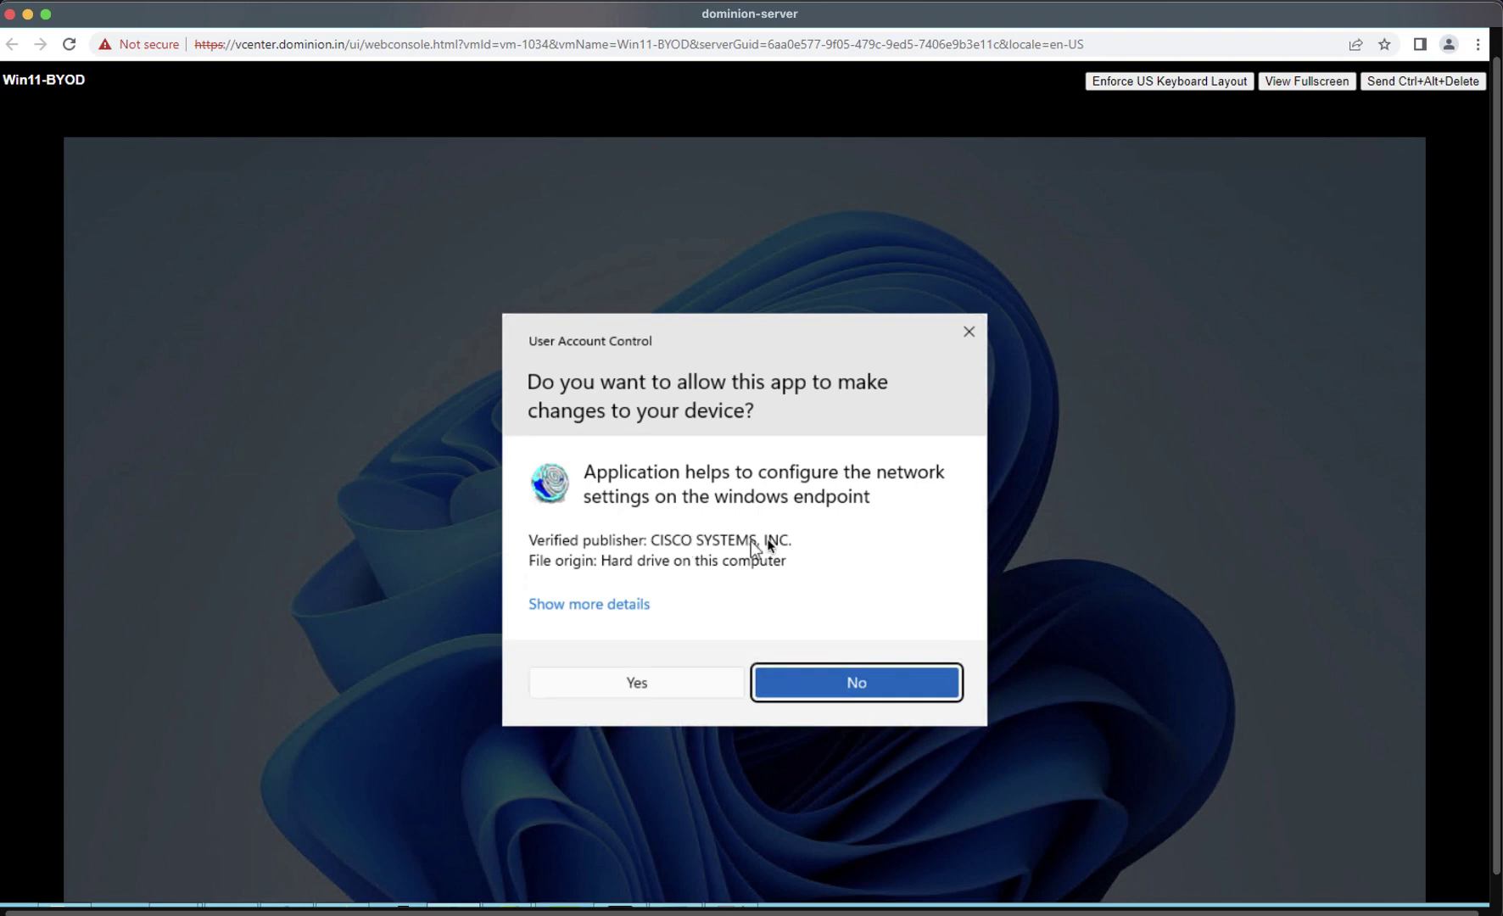
click(698, 678)
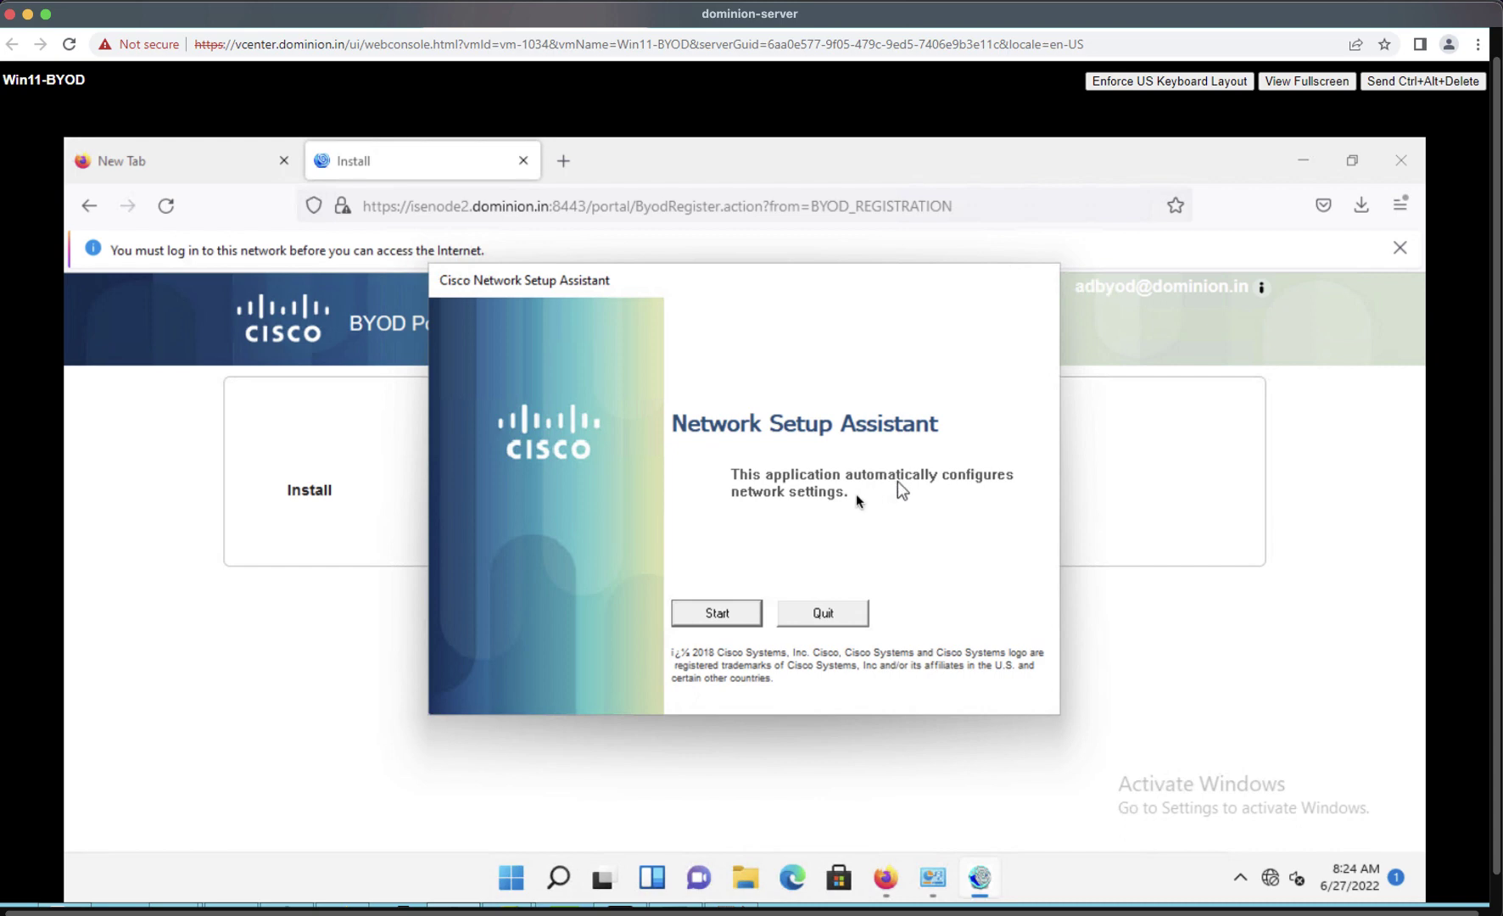
click(734, 621)
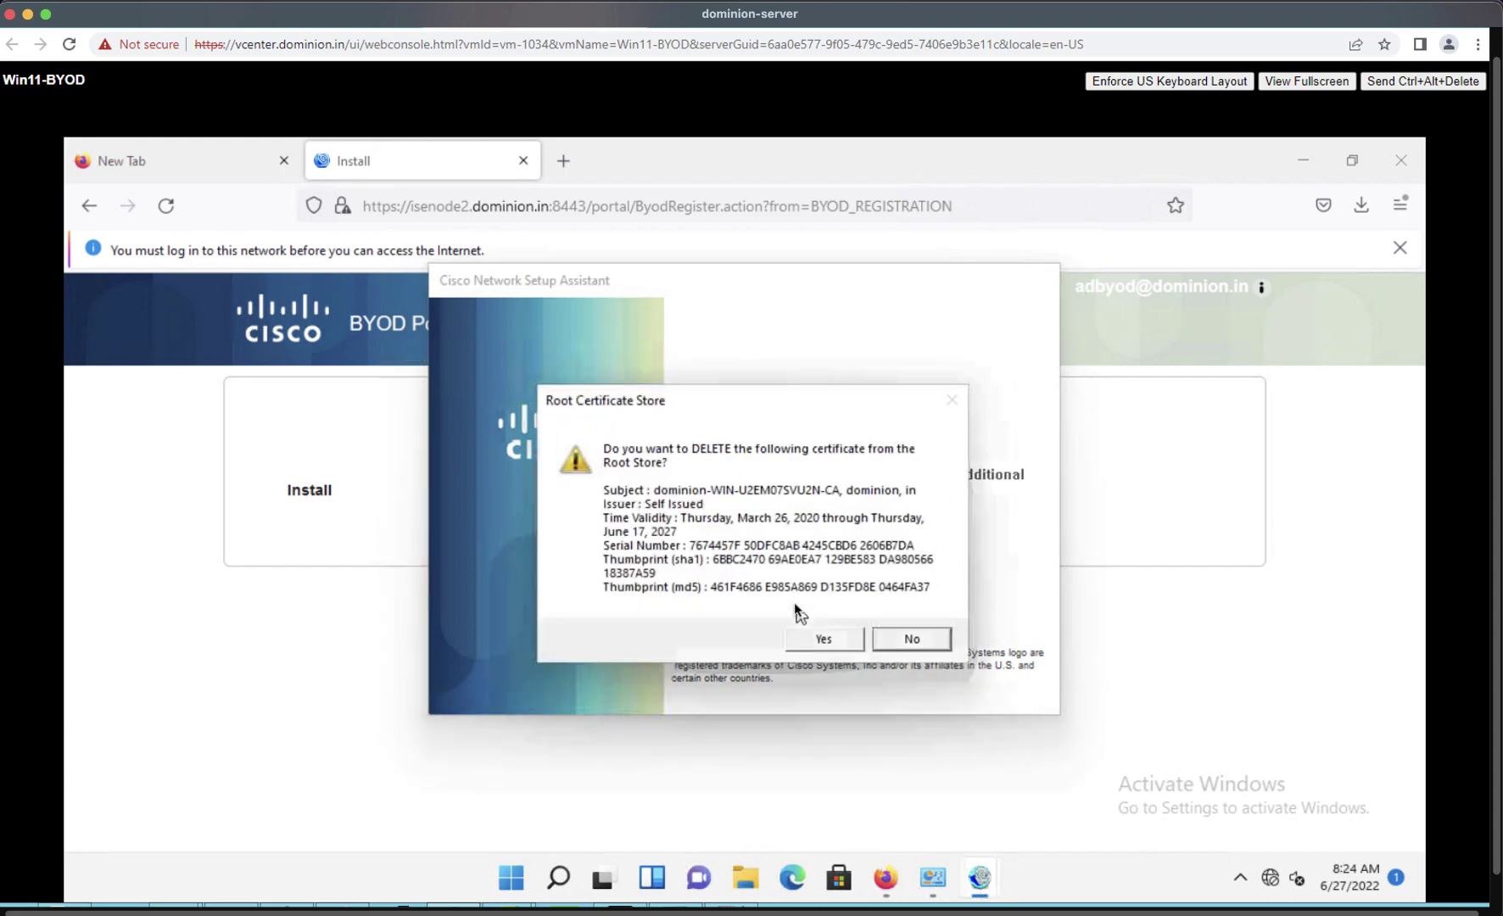
click(818, 639)
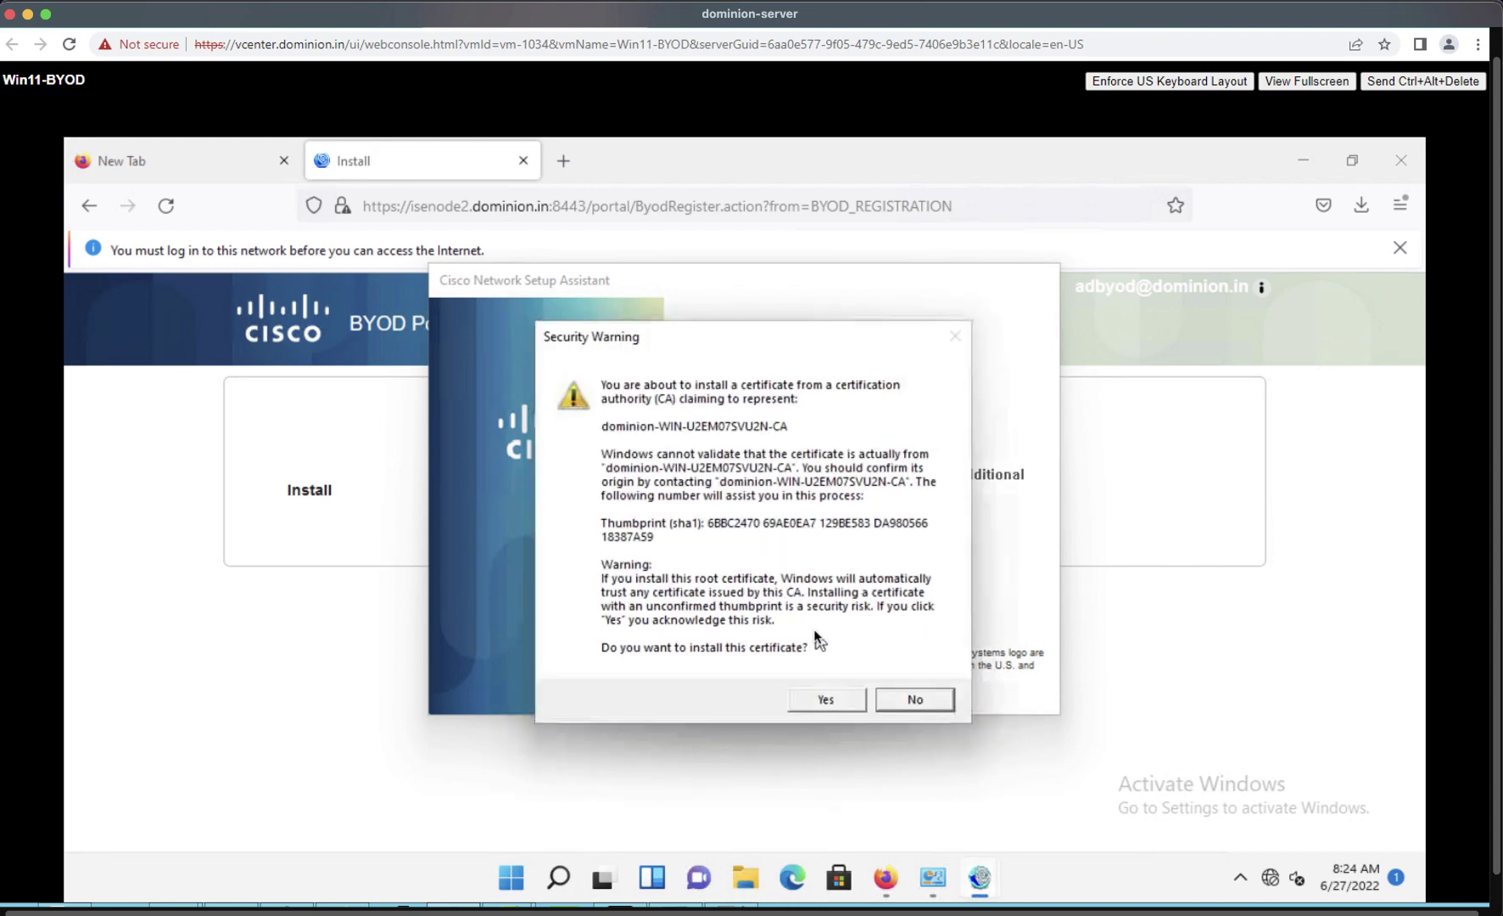
click(807, 699)
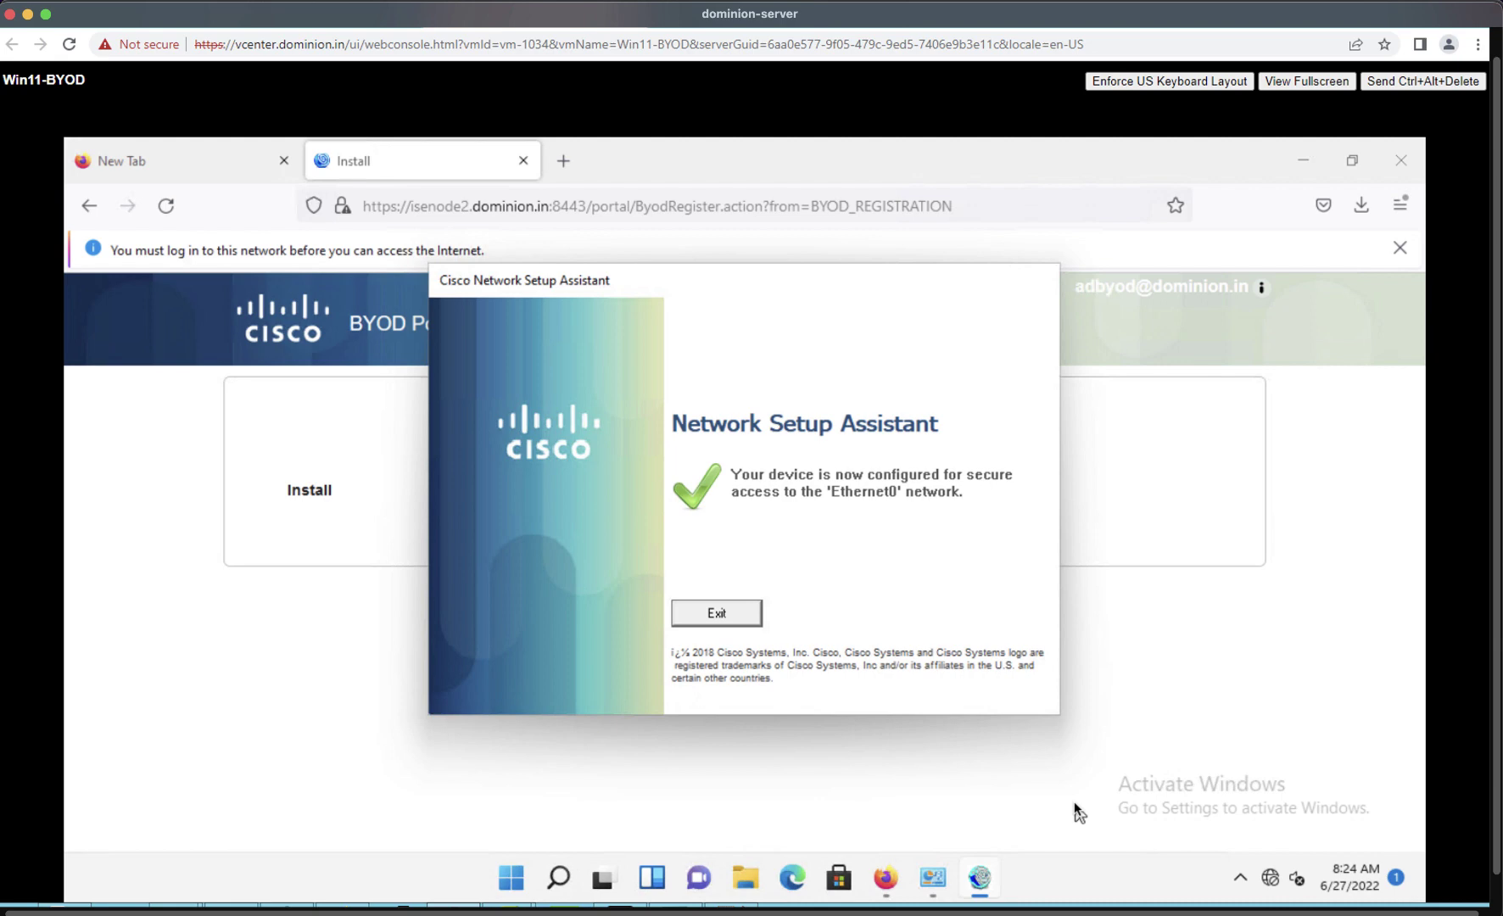
Confirm IEEE 802.1X authentication is enabled on Ethernet0, close its properties unchanged, and show the desktop.
click(931, 873)
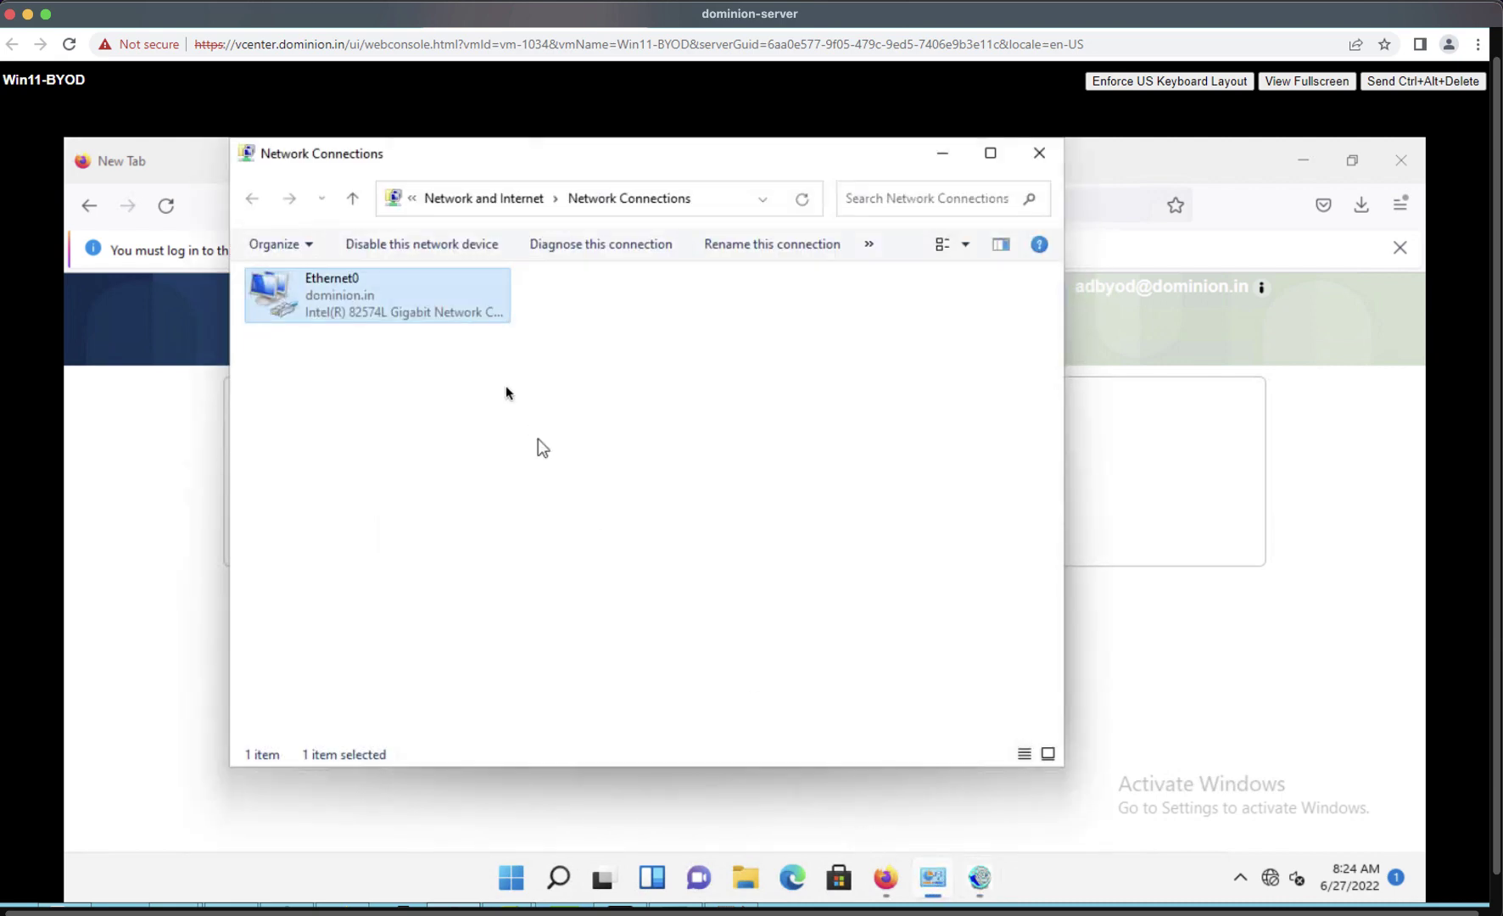
right_click(449, 313)
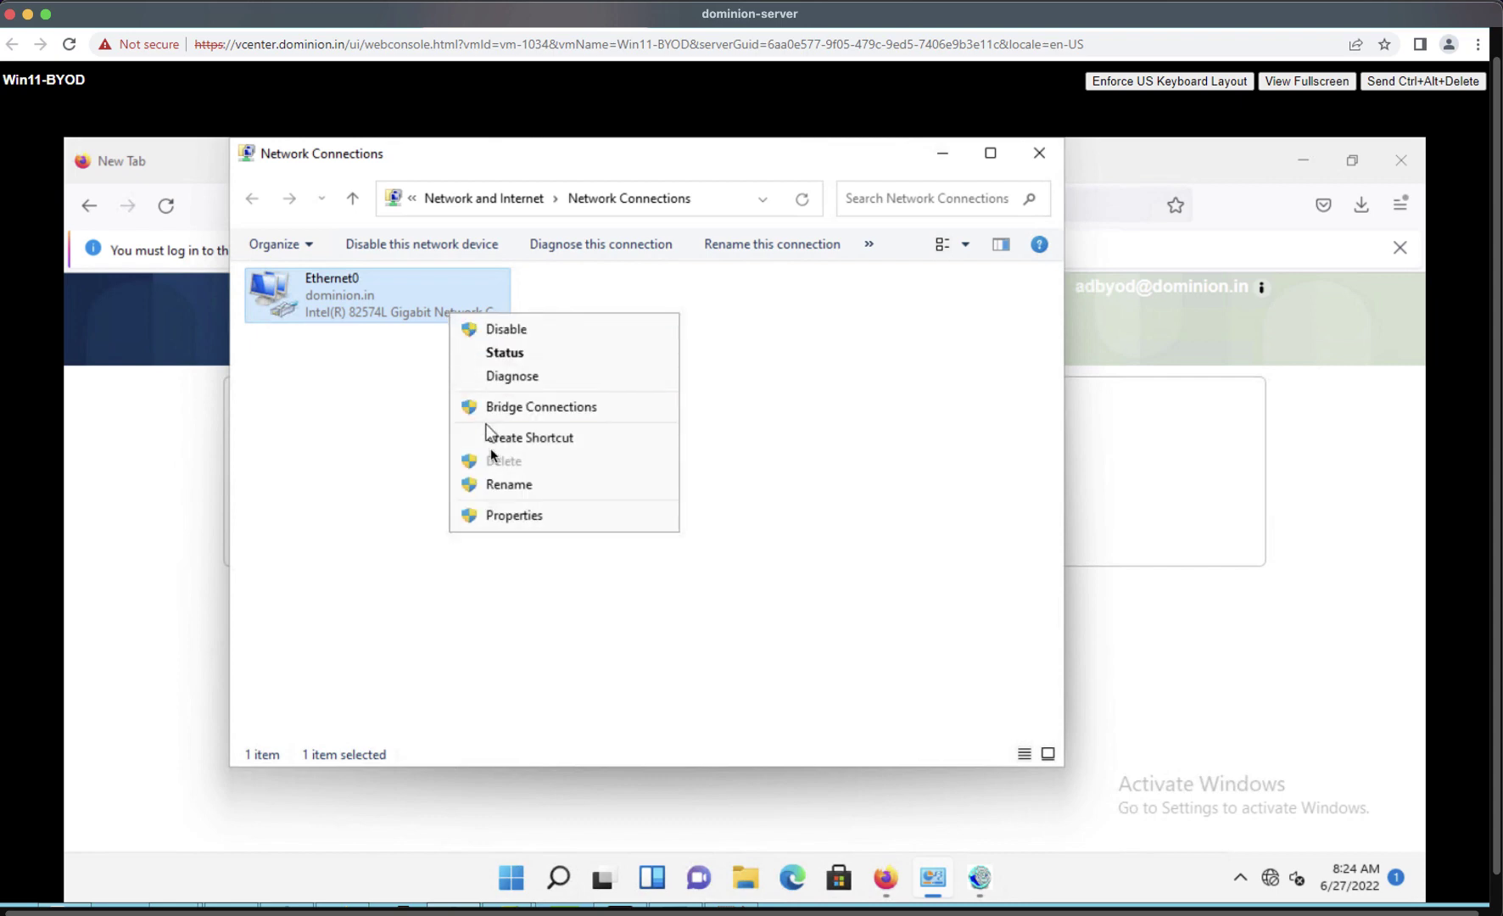
click(500, 516)
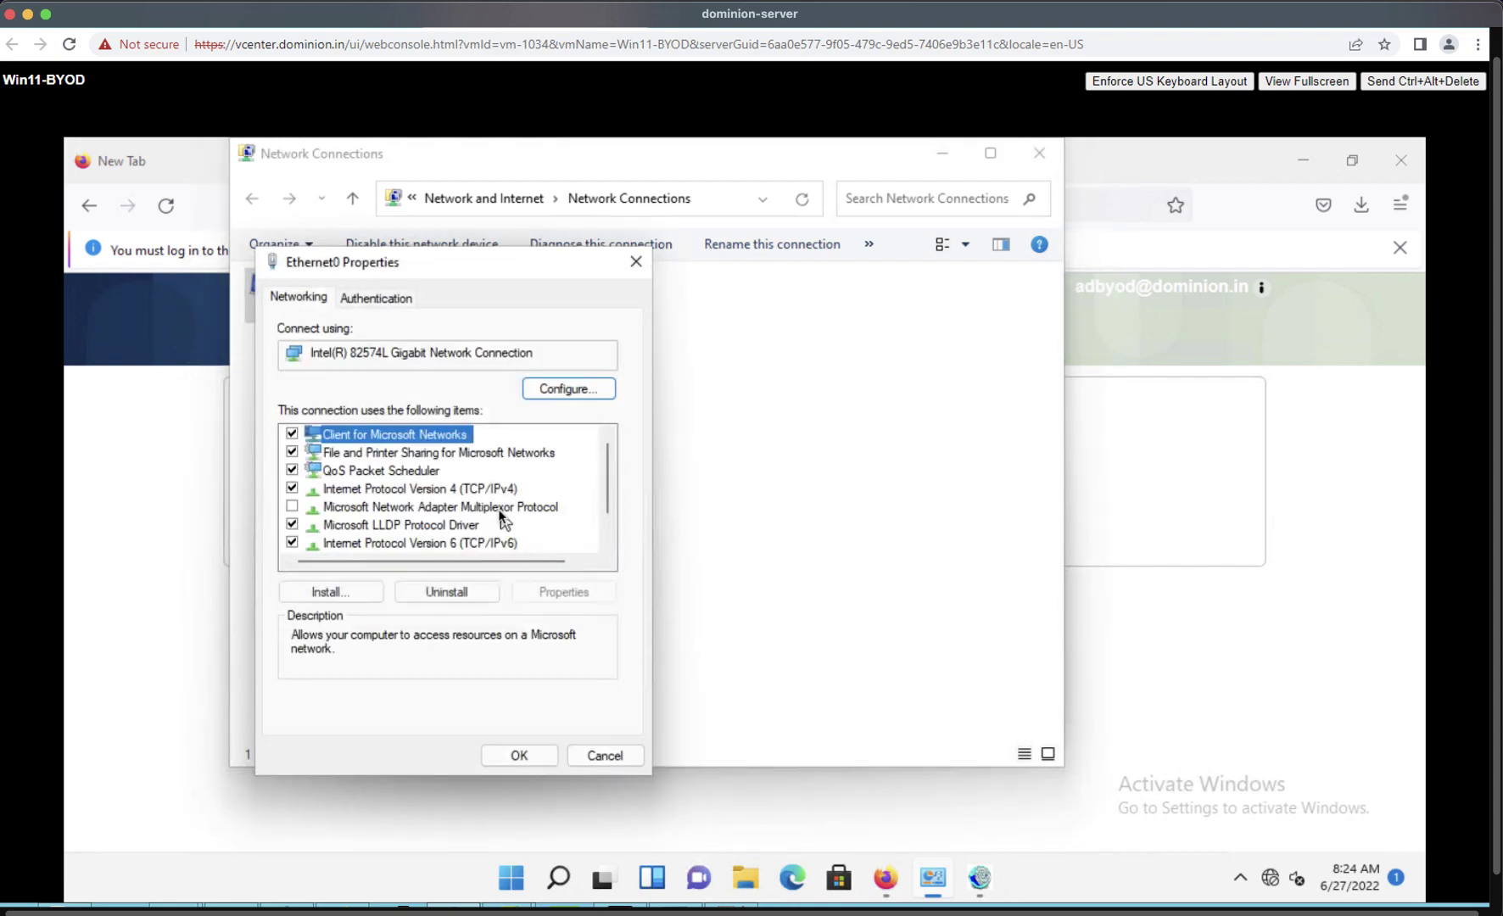
click(384, 296)
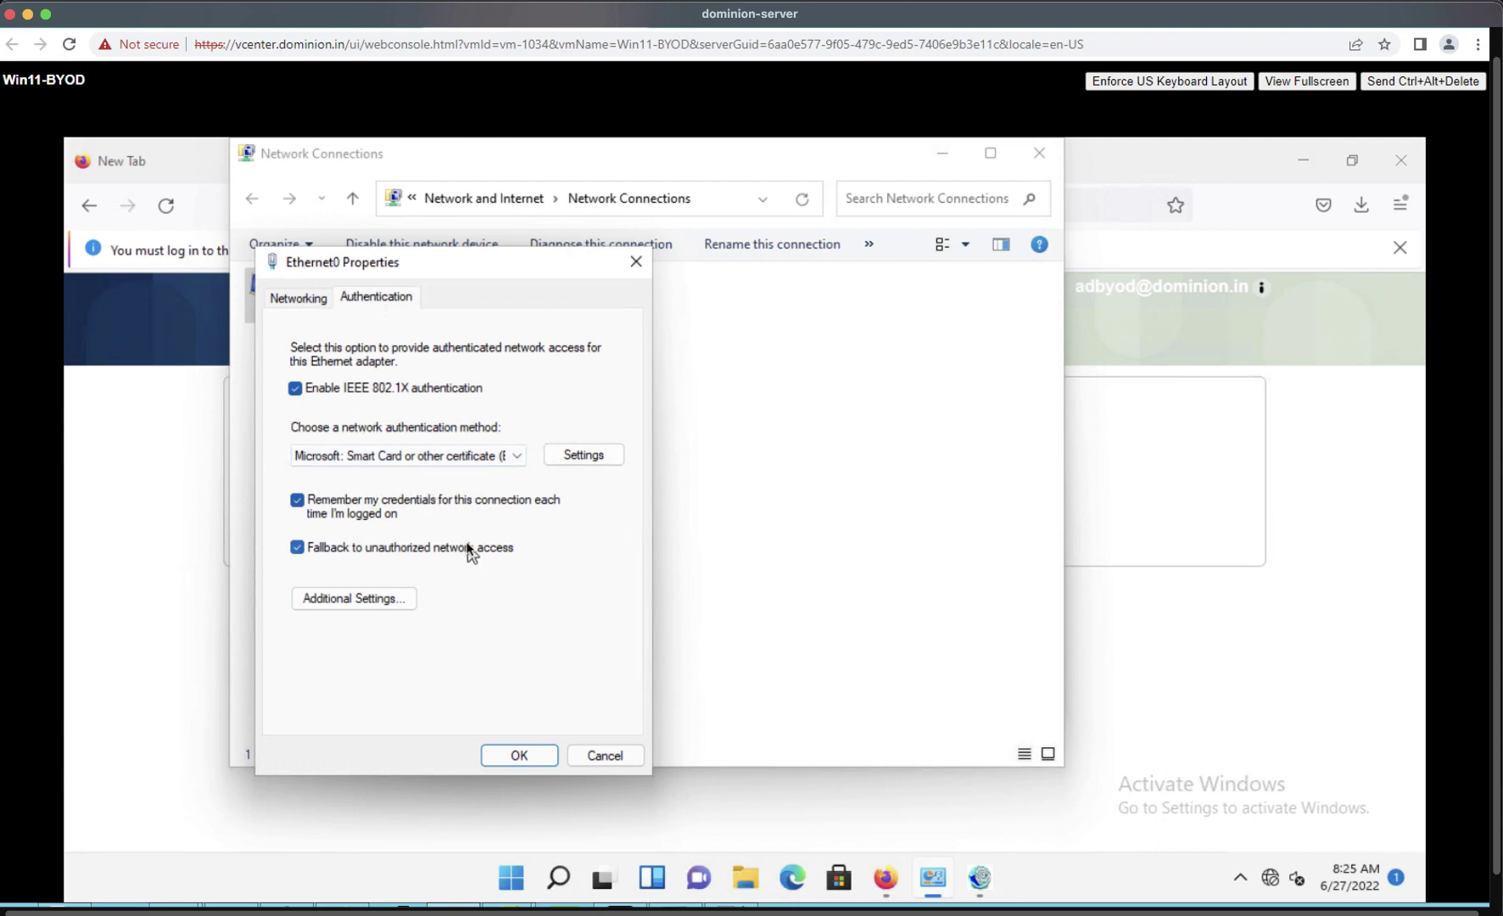
click(584, 751)
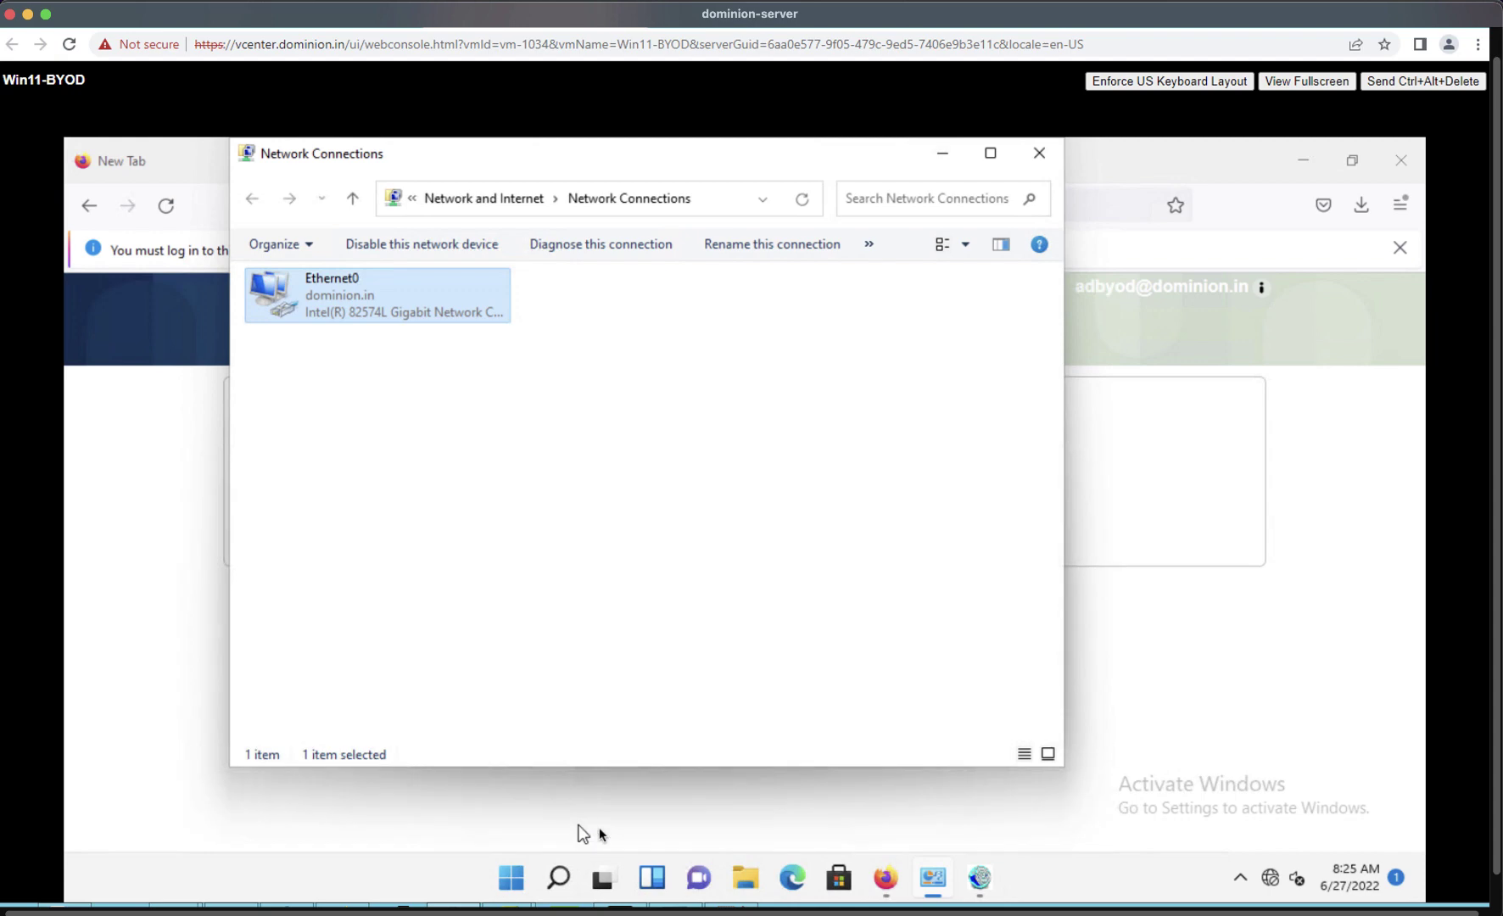
click(1421, 869)
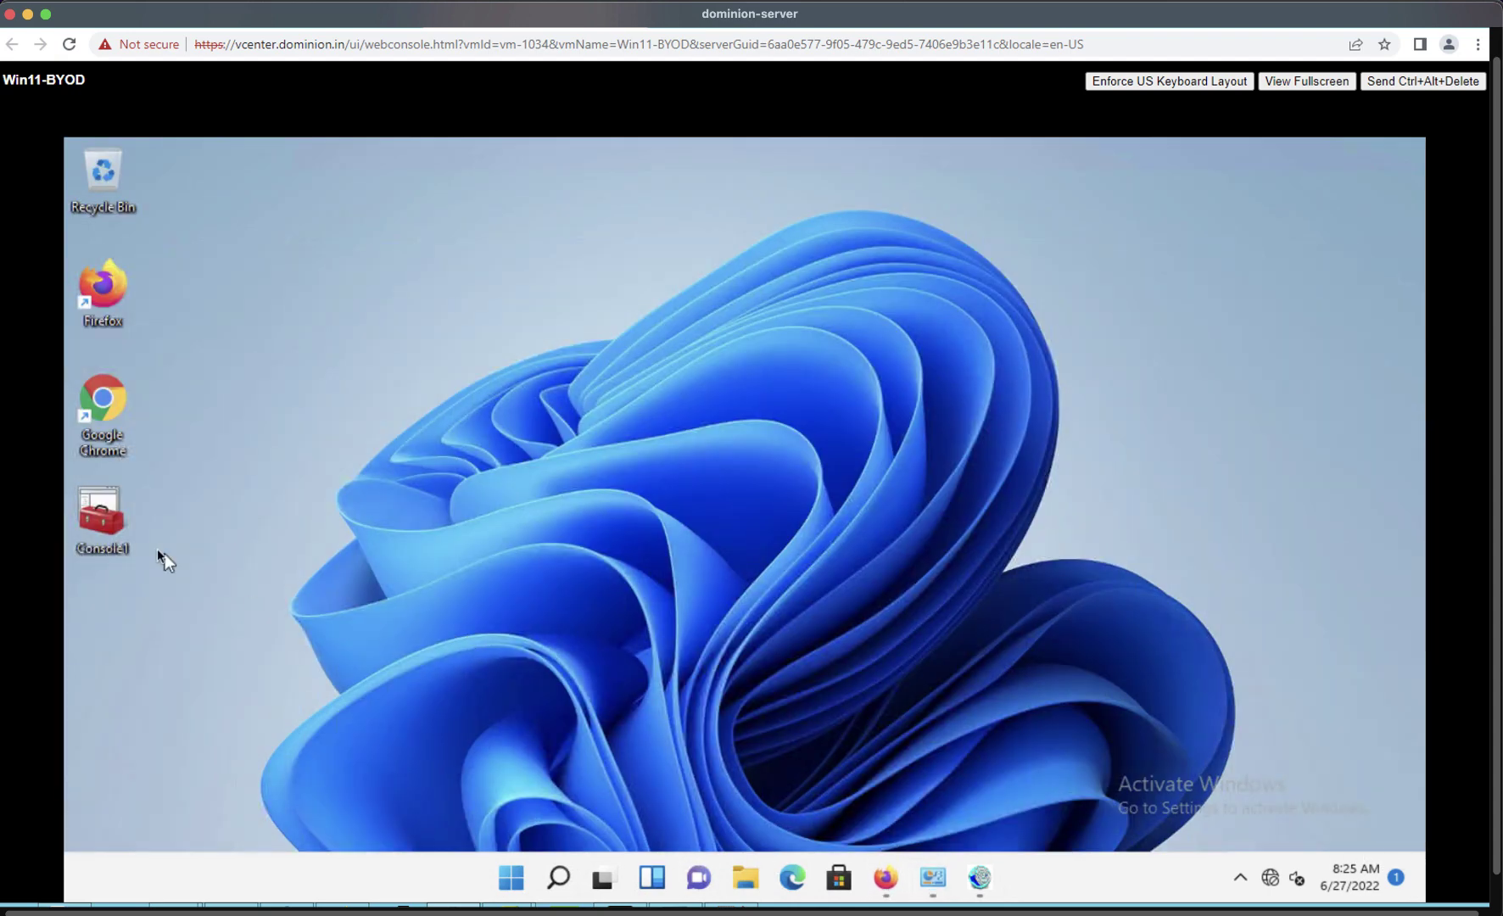
In Console1, open the adbyod certificate's Details and review its Subject and Subject Alternative Name.
double_click(108, 531)
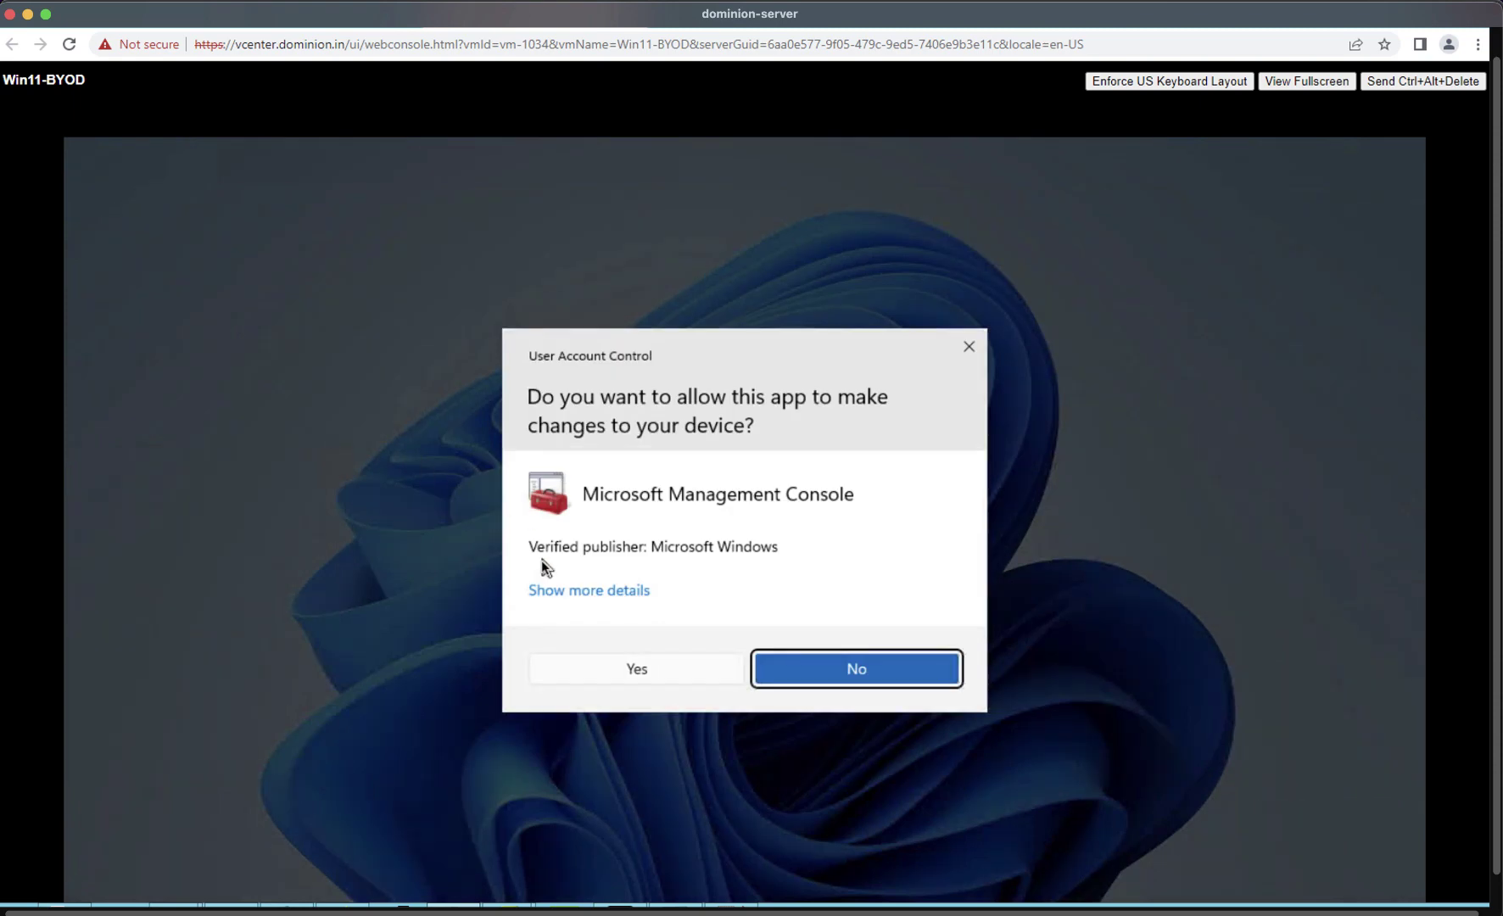
click(625, 670)
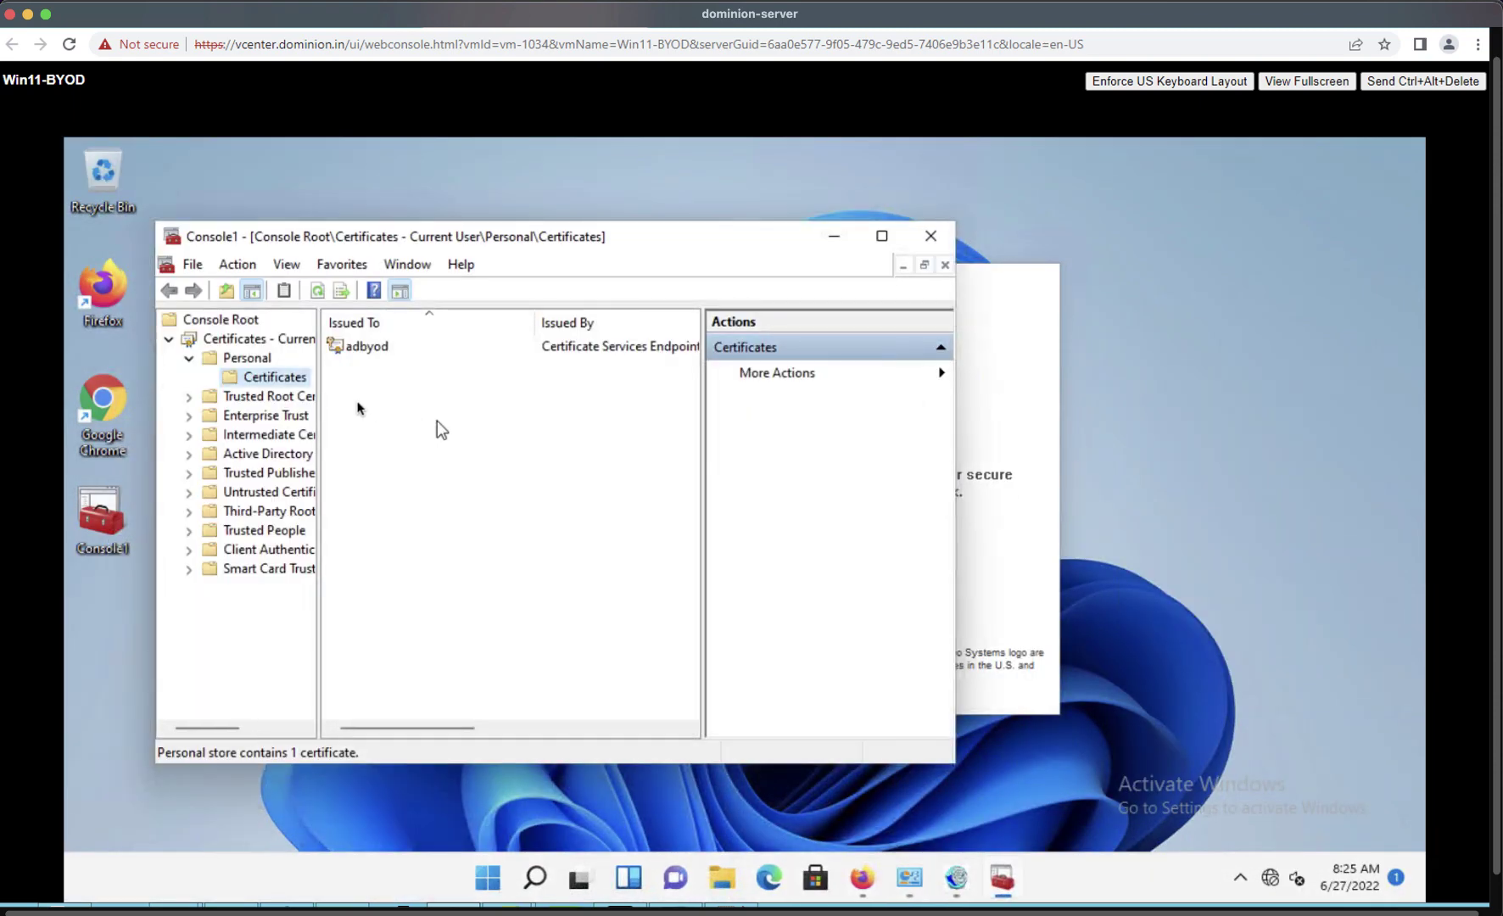
double_click(352, 348)
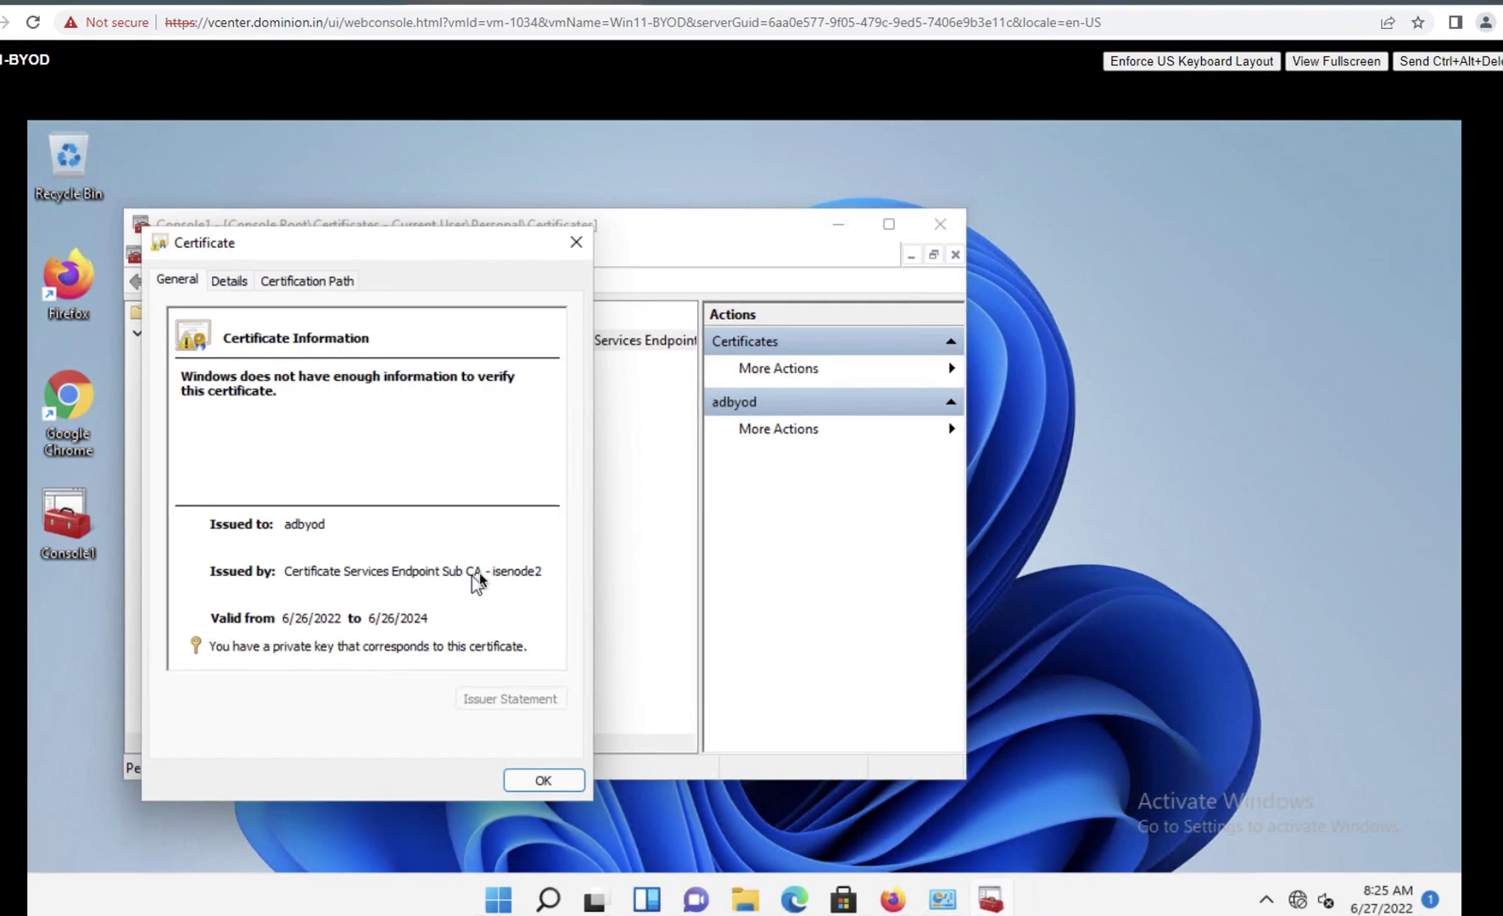
click(240, 281)
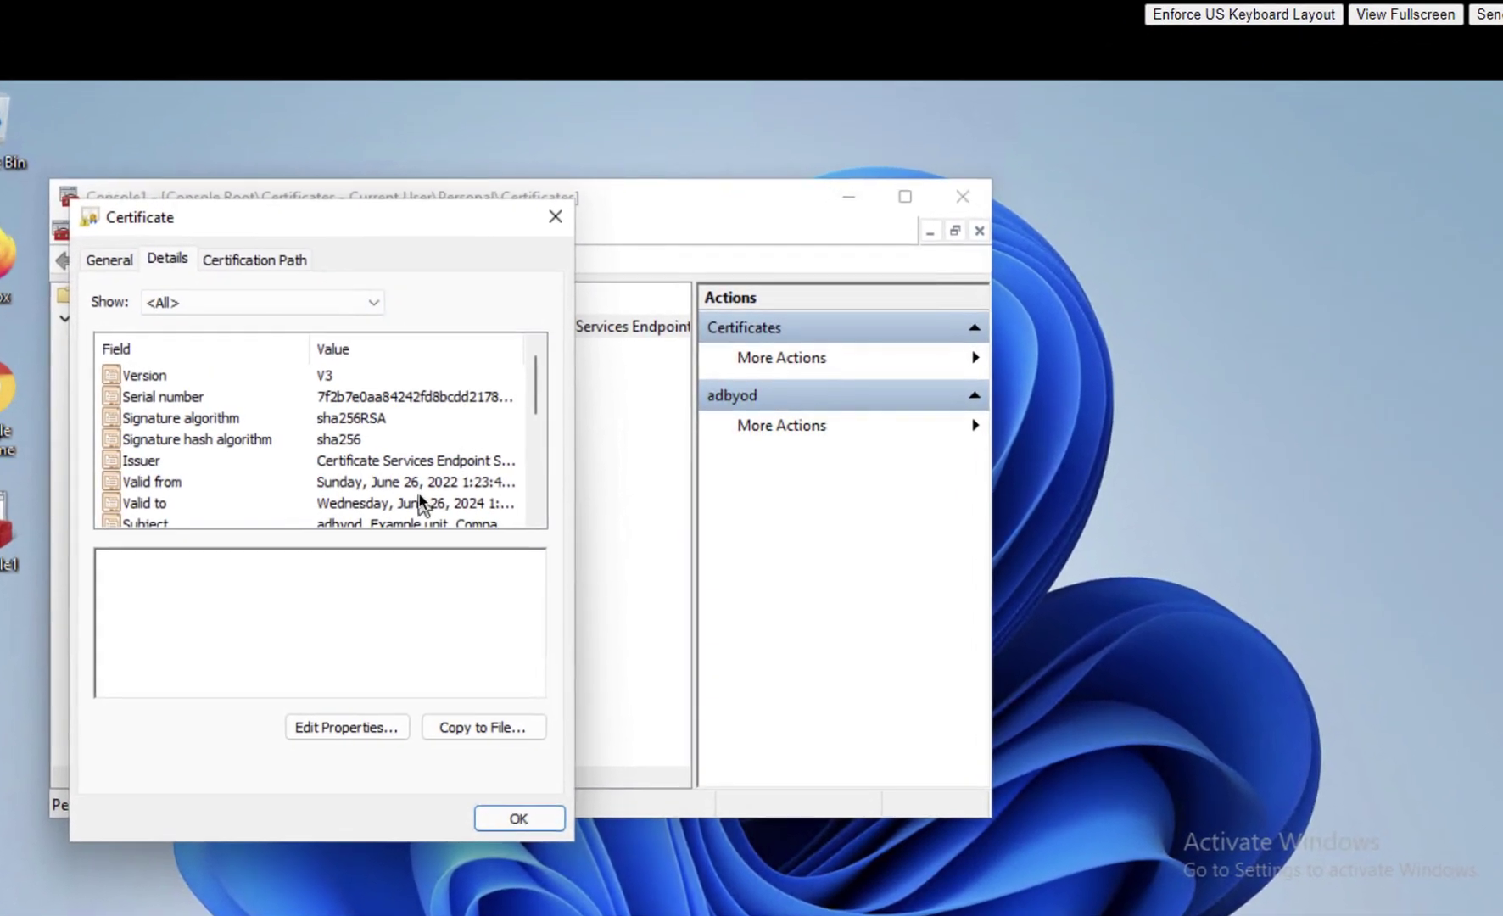
click(414, 521)
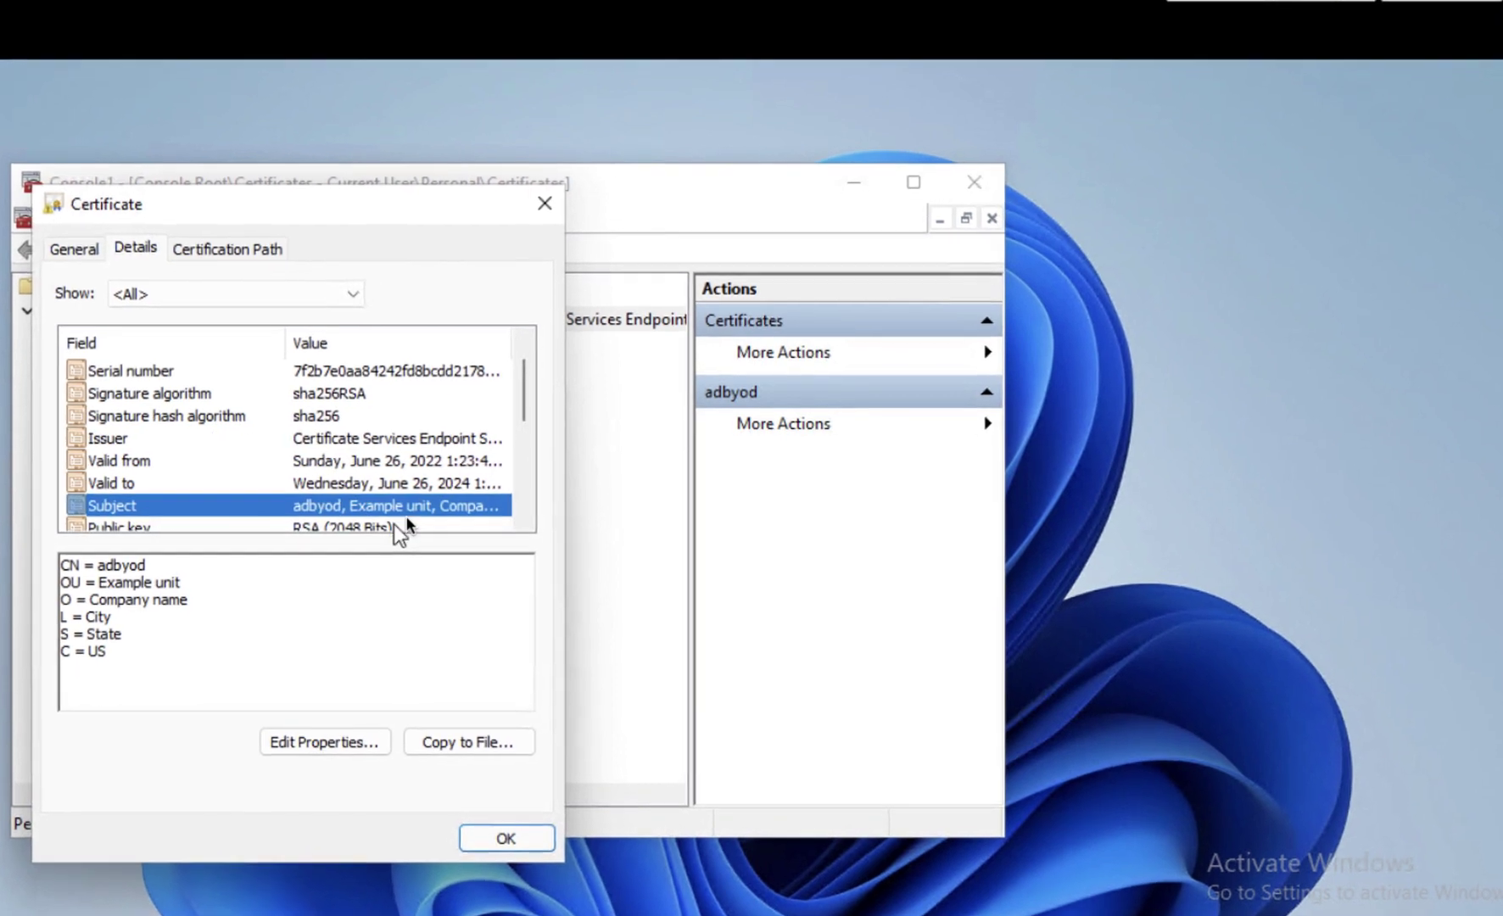
click(523, 523)
click(522, 523)
click(523, 523)
click(522, 524)
click(522, 523)
click(514, 520)
click(514, 520)
click(513, 521)
click(233, 485)
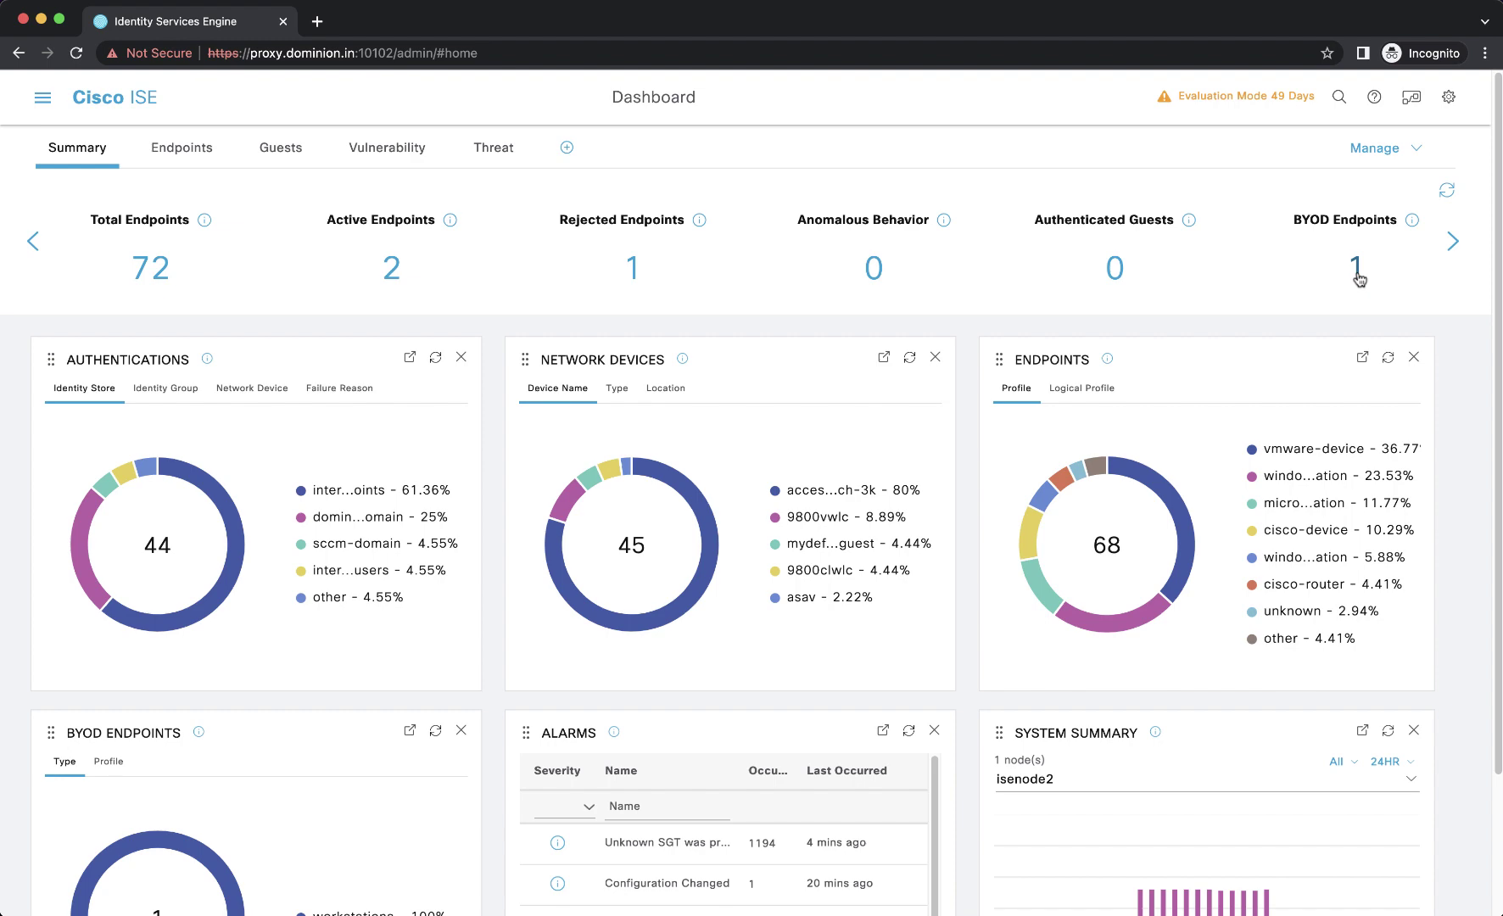
Open BYOD endpoint 00:50:56:8E:FA:A3 from the dashboard and show its Other Attributes.
click(1357, 275)
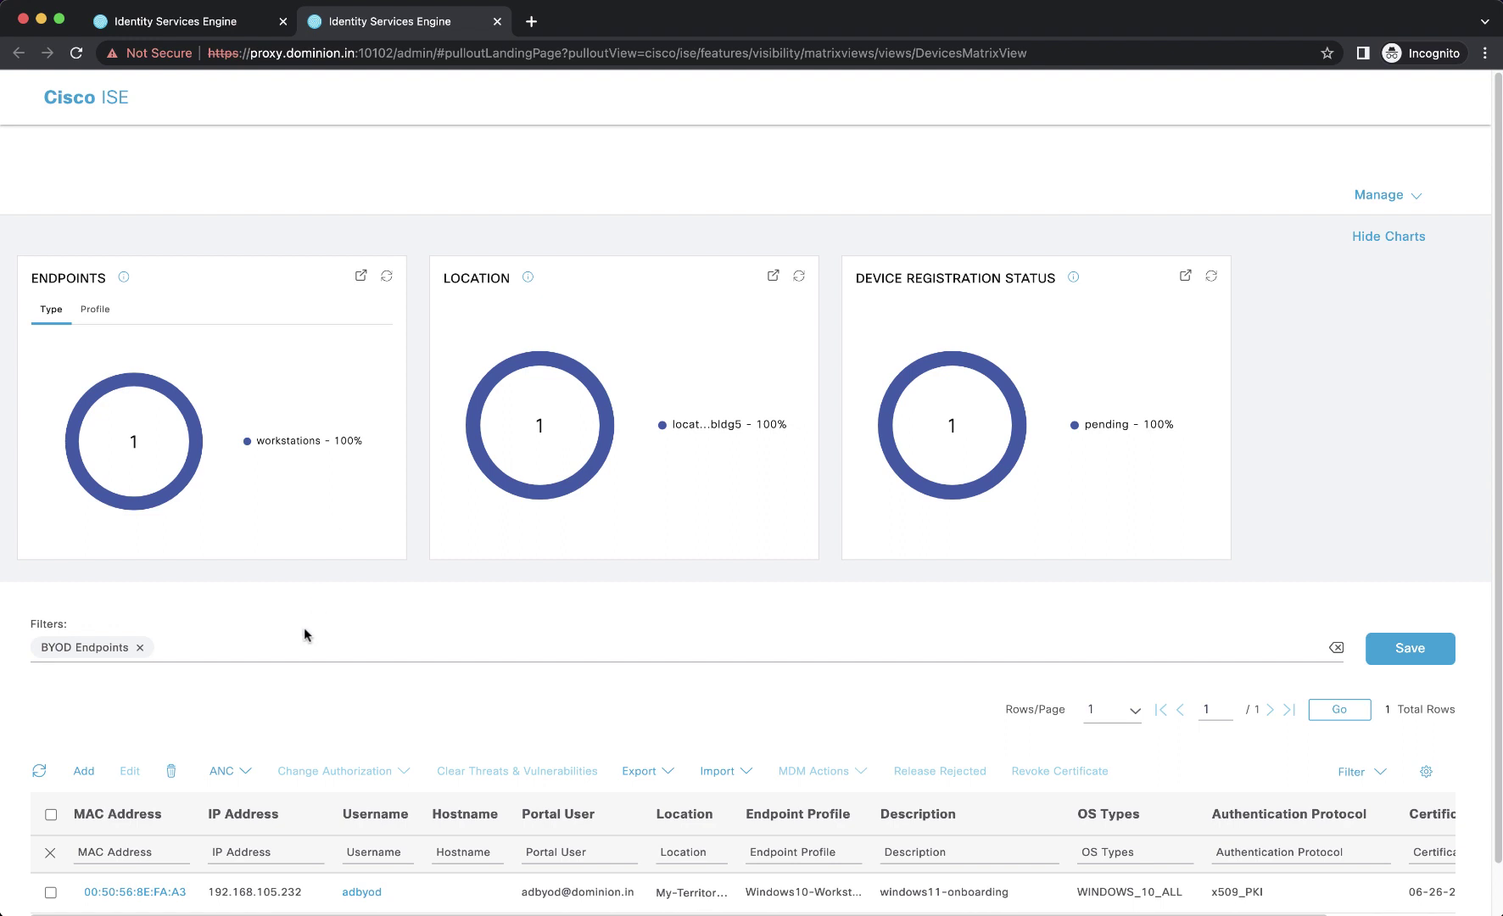
scroll(255, 736, down, 1)
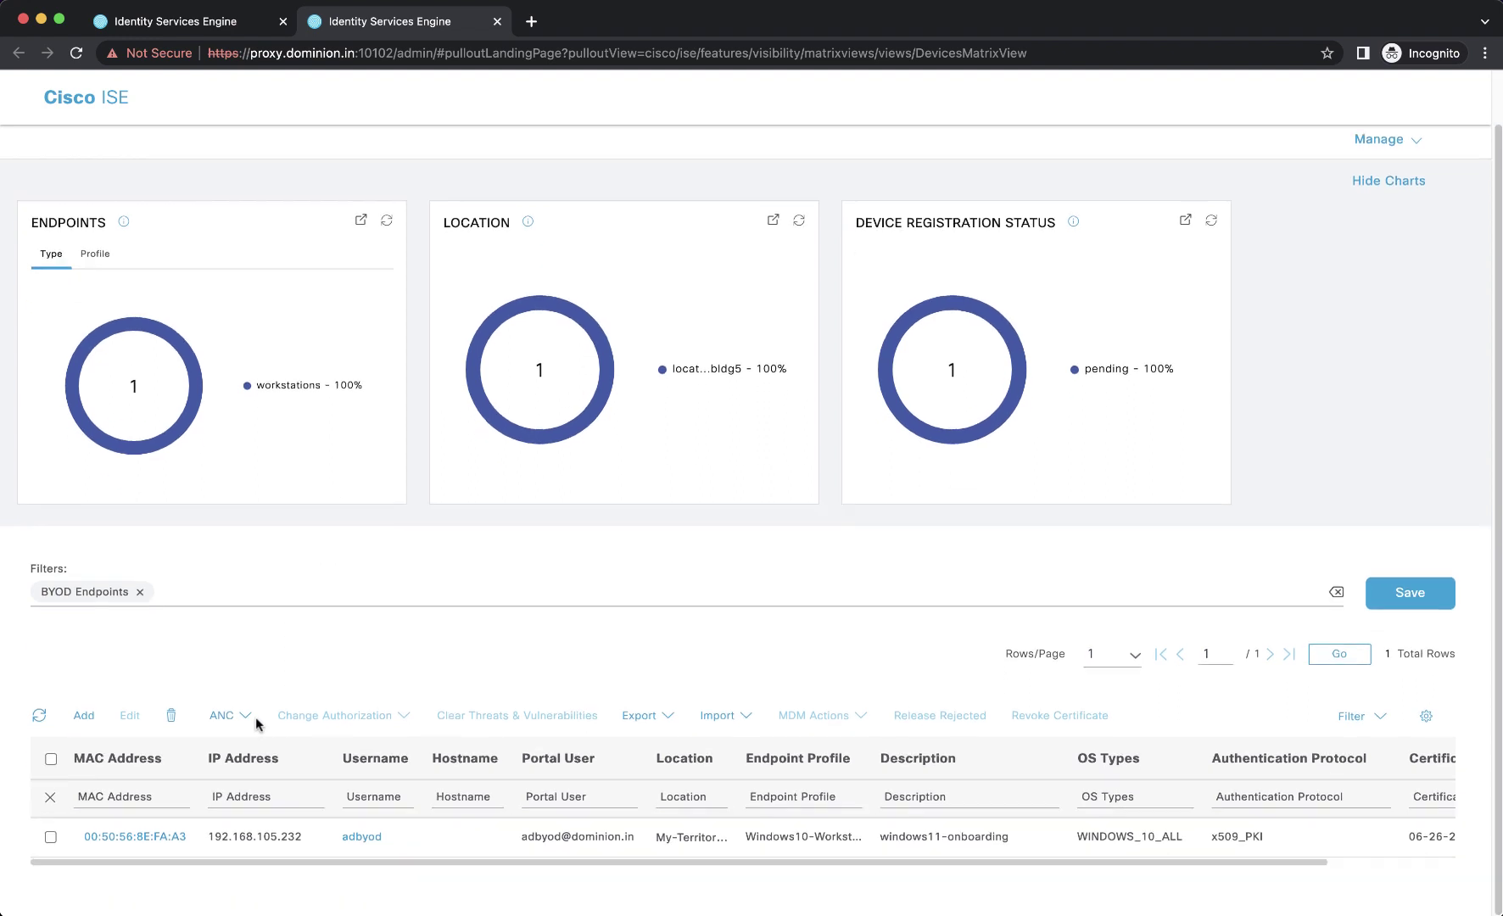
click(156, 837)
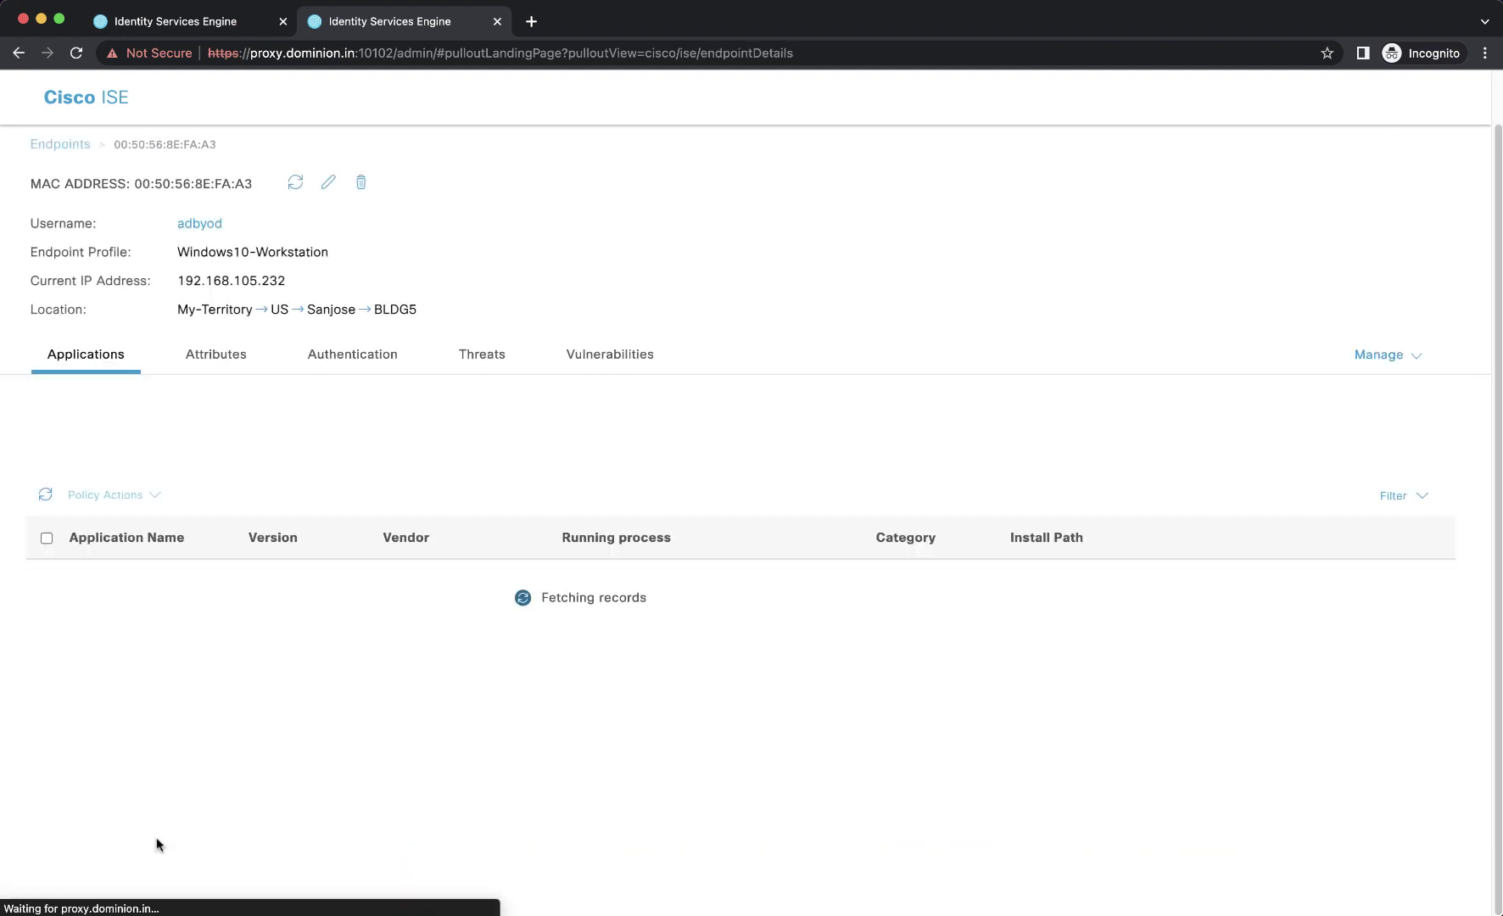
click(236, 356)
click(332, 432)
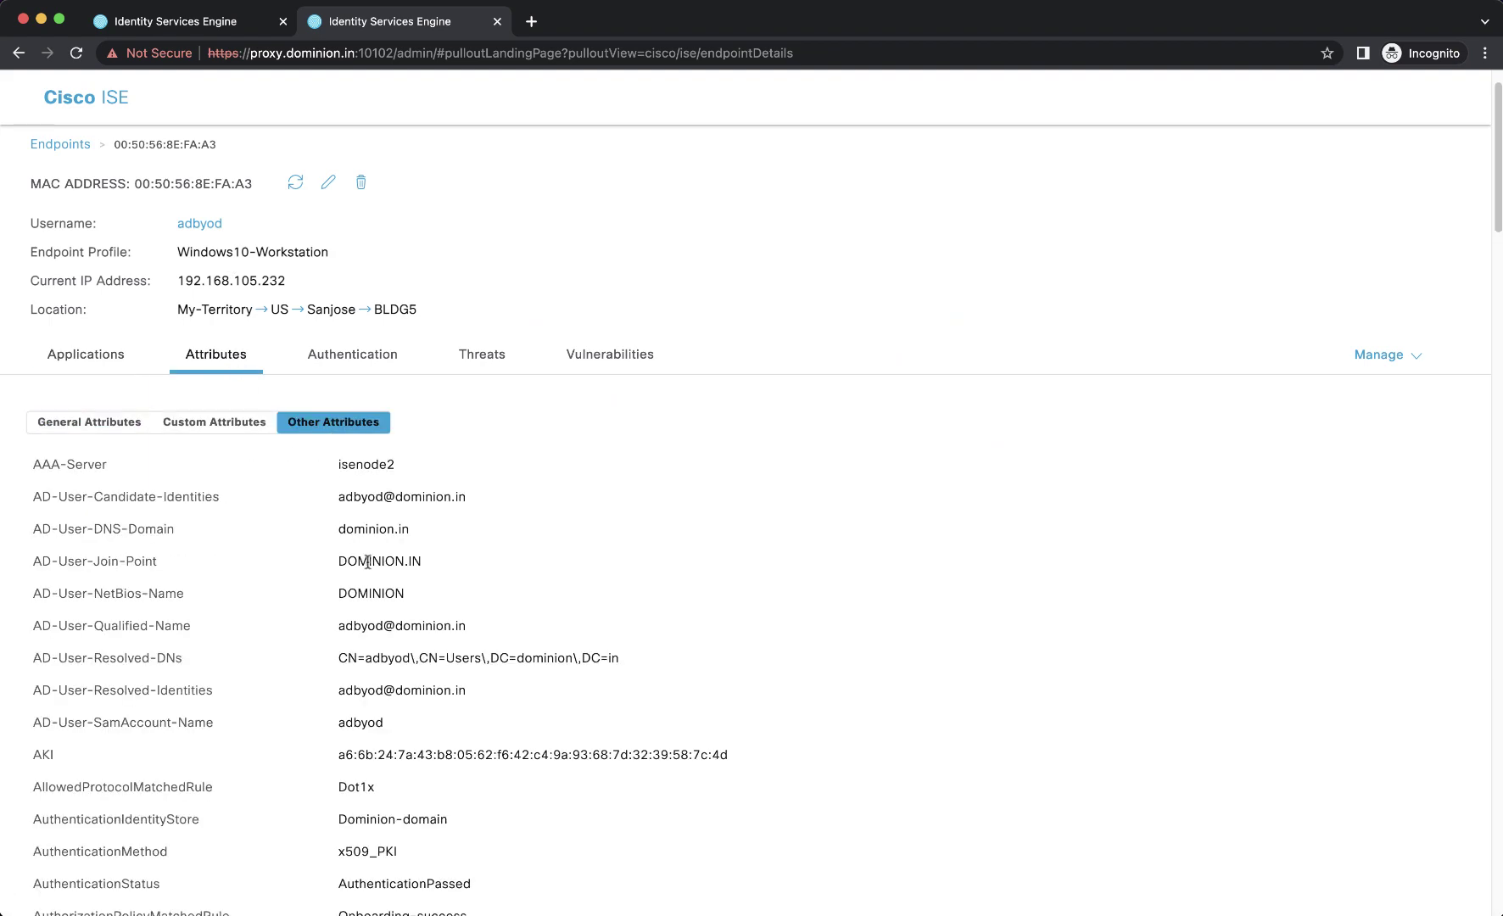
Review the CN=adbyod subject, Subject Alternative Name and URI attributes, then return to the Dashboard.
scroll(368, 561, down, 10)
scroll(367, 562, down, 10)
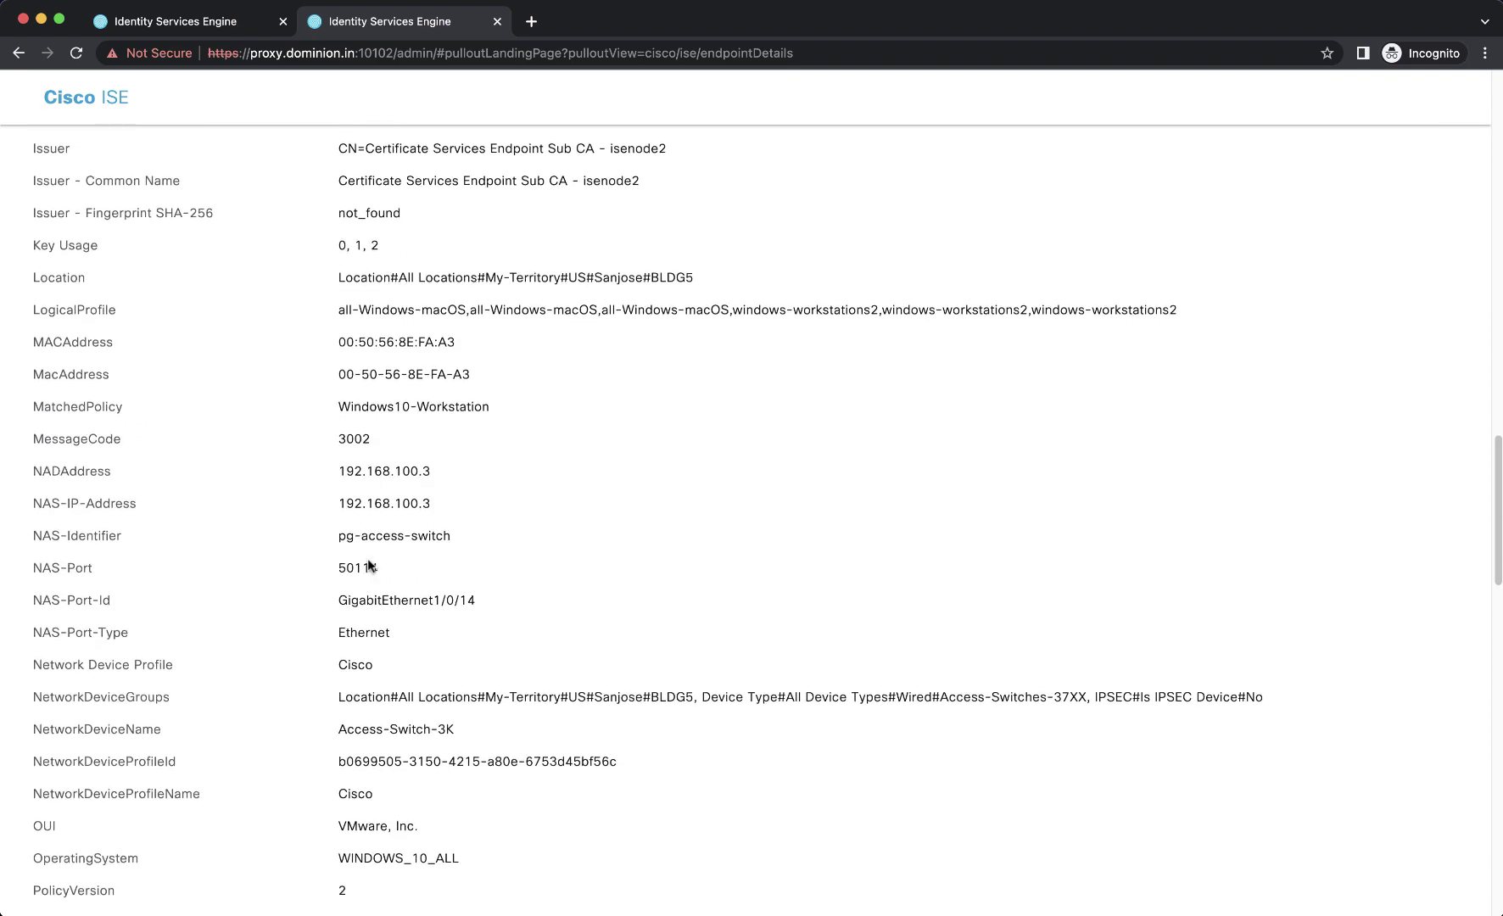
scroll(368, 564, down, 5)
scroll(367, 558, down, 8)
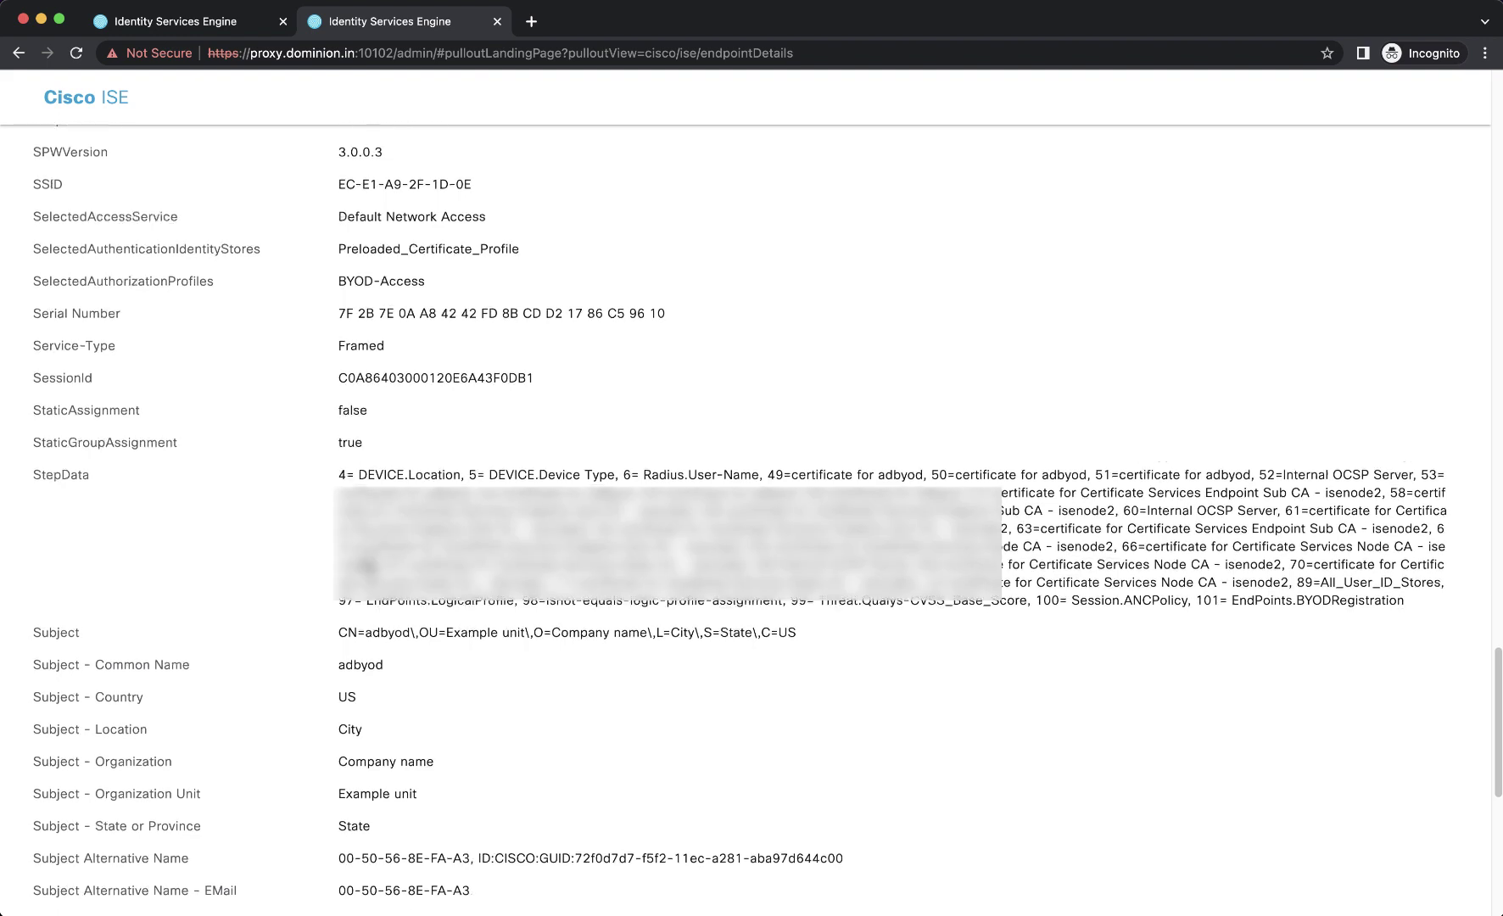
scroll(367, 558, down, 5)
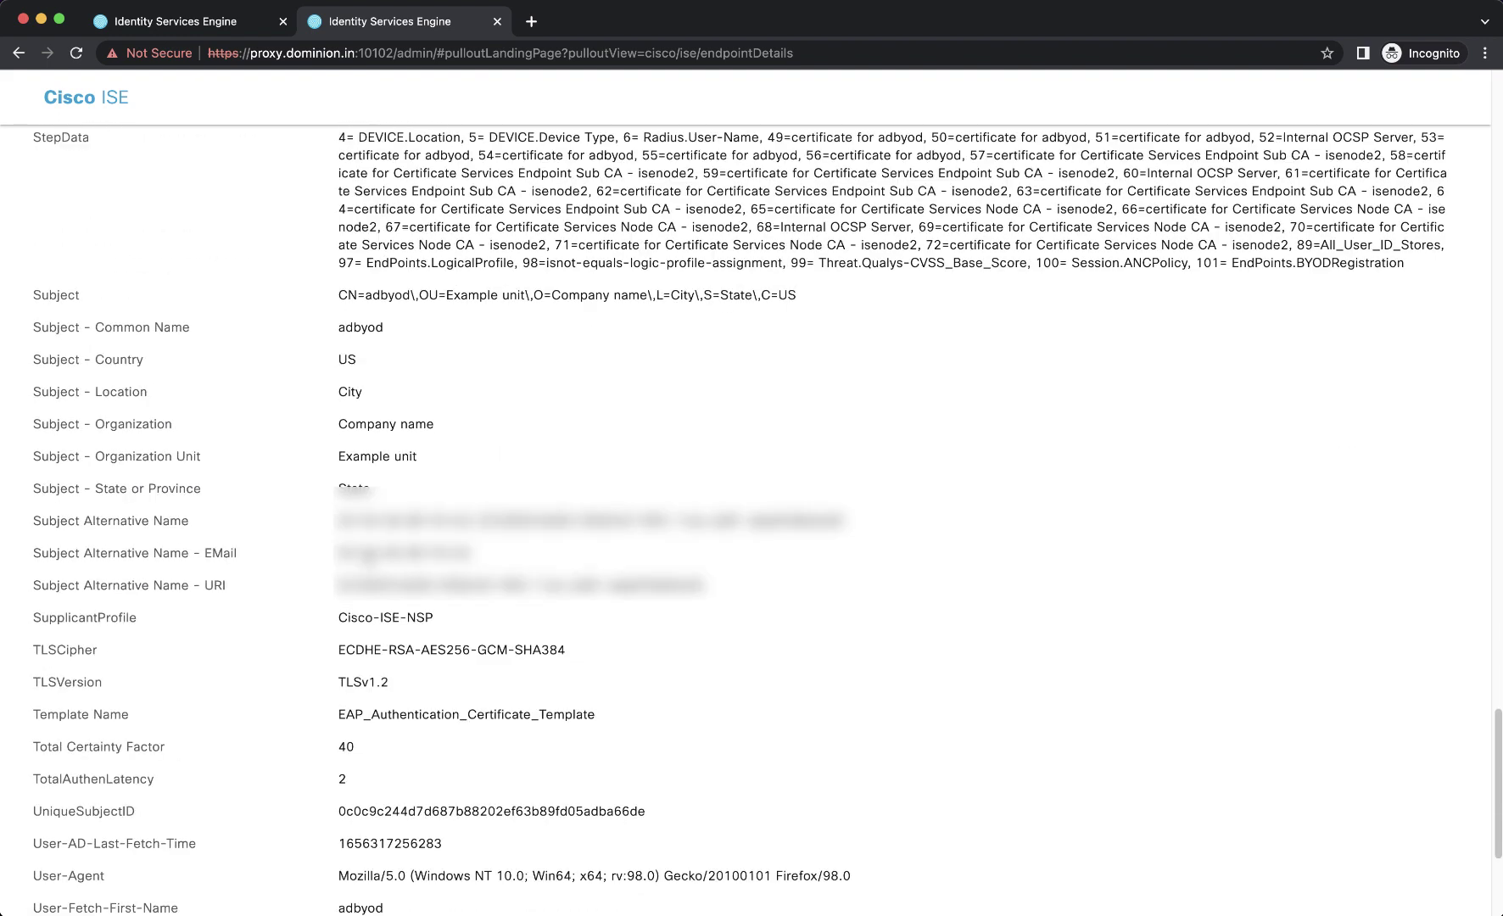
triple_click(150, 526)
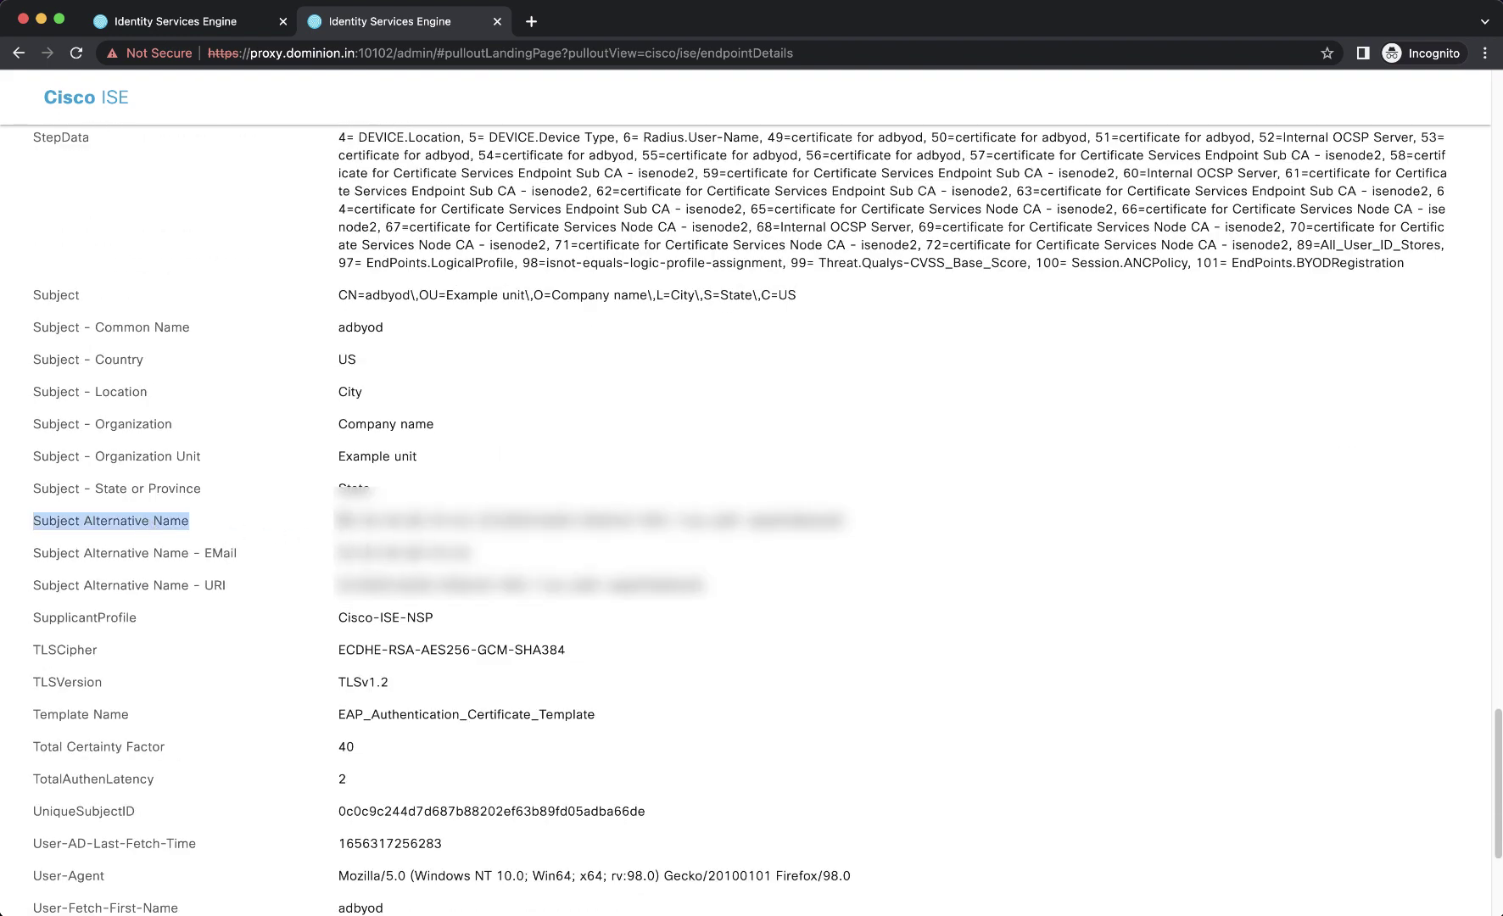
triple_click(591, 520)
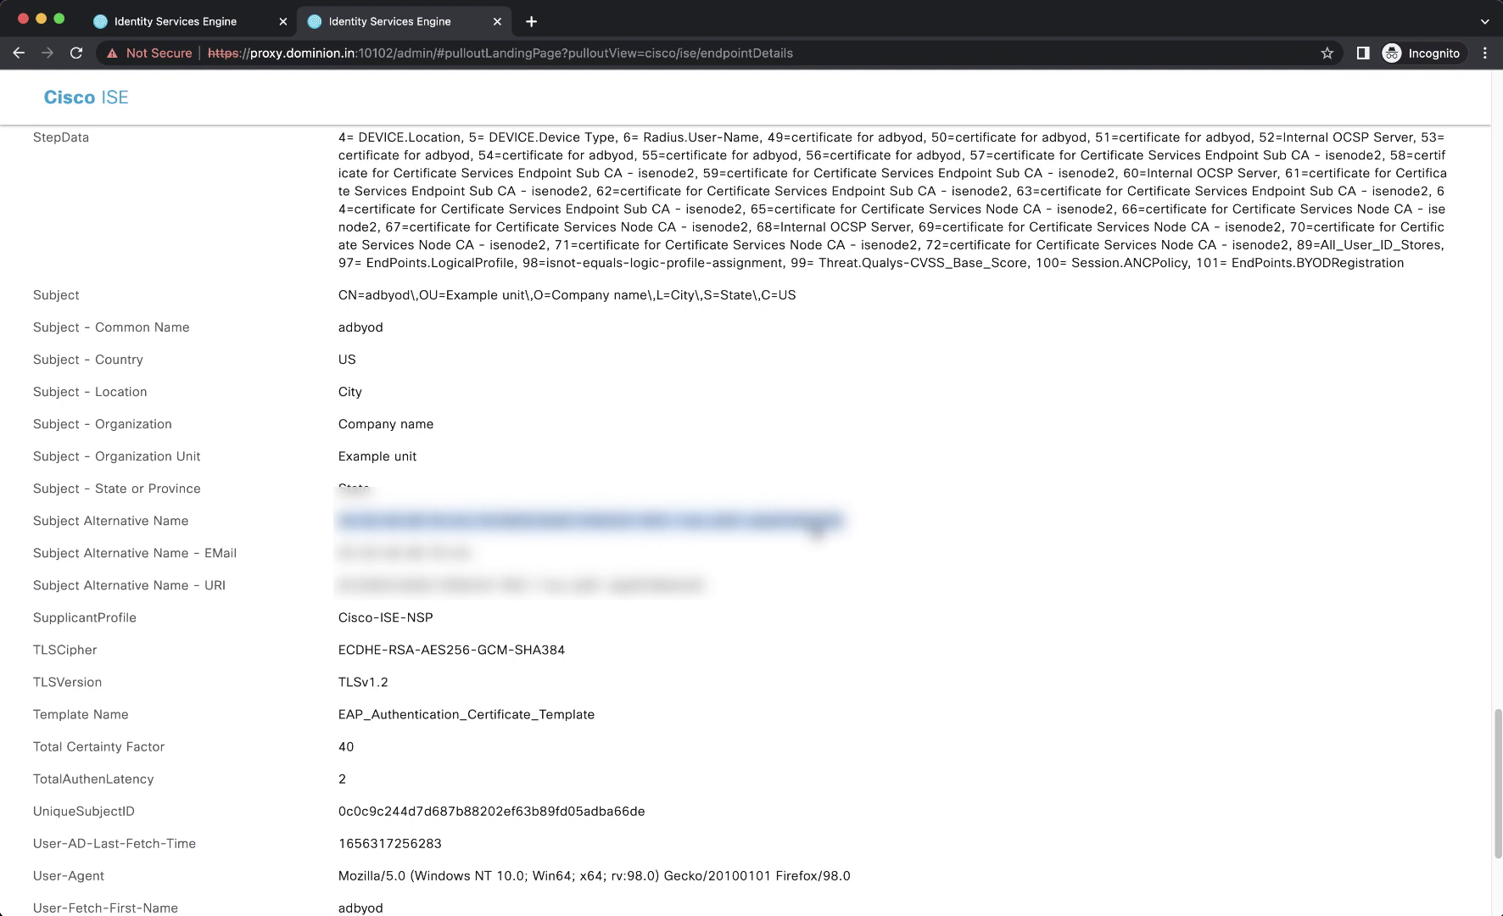
triple_click(519, 585)
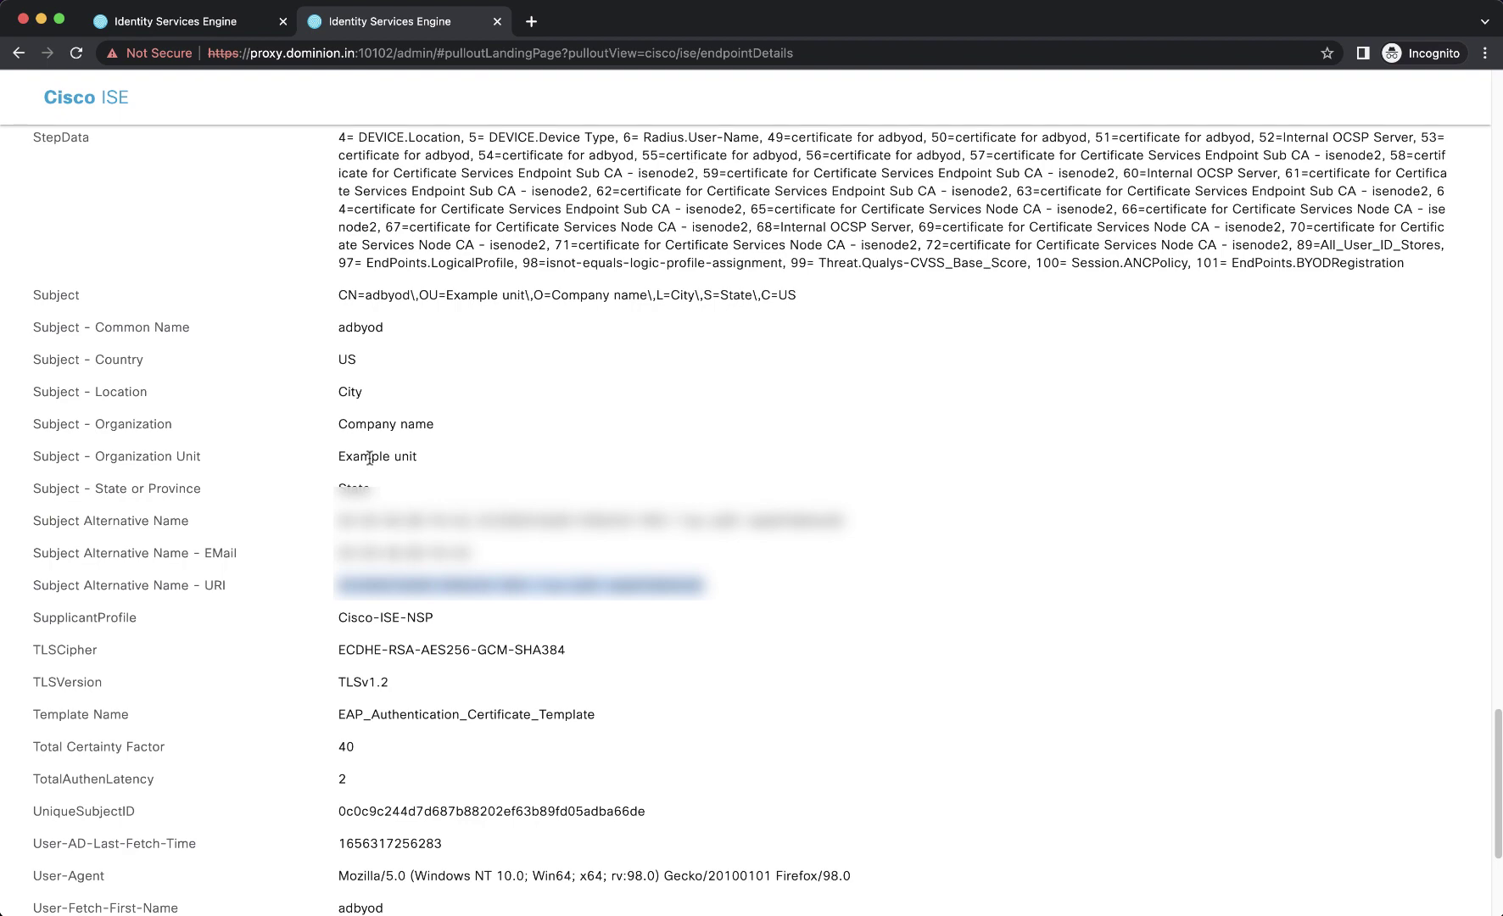
scroll(164, 155, up, 5)
click(180, 25)
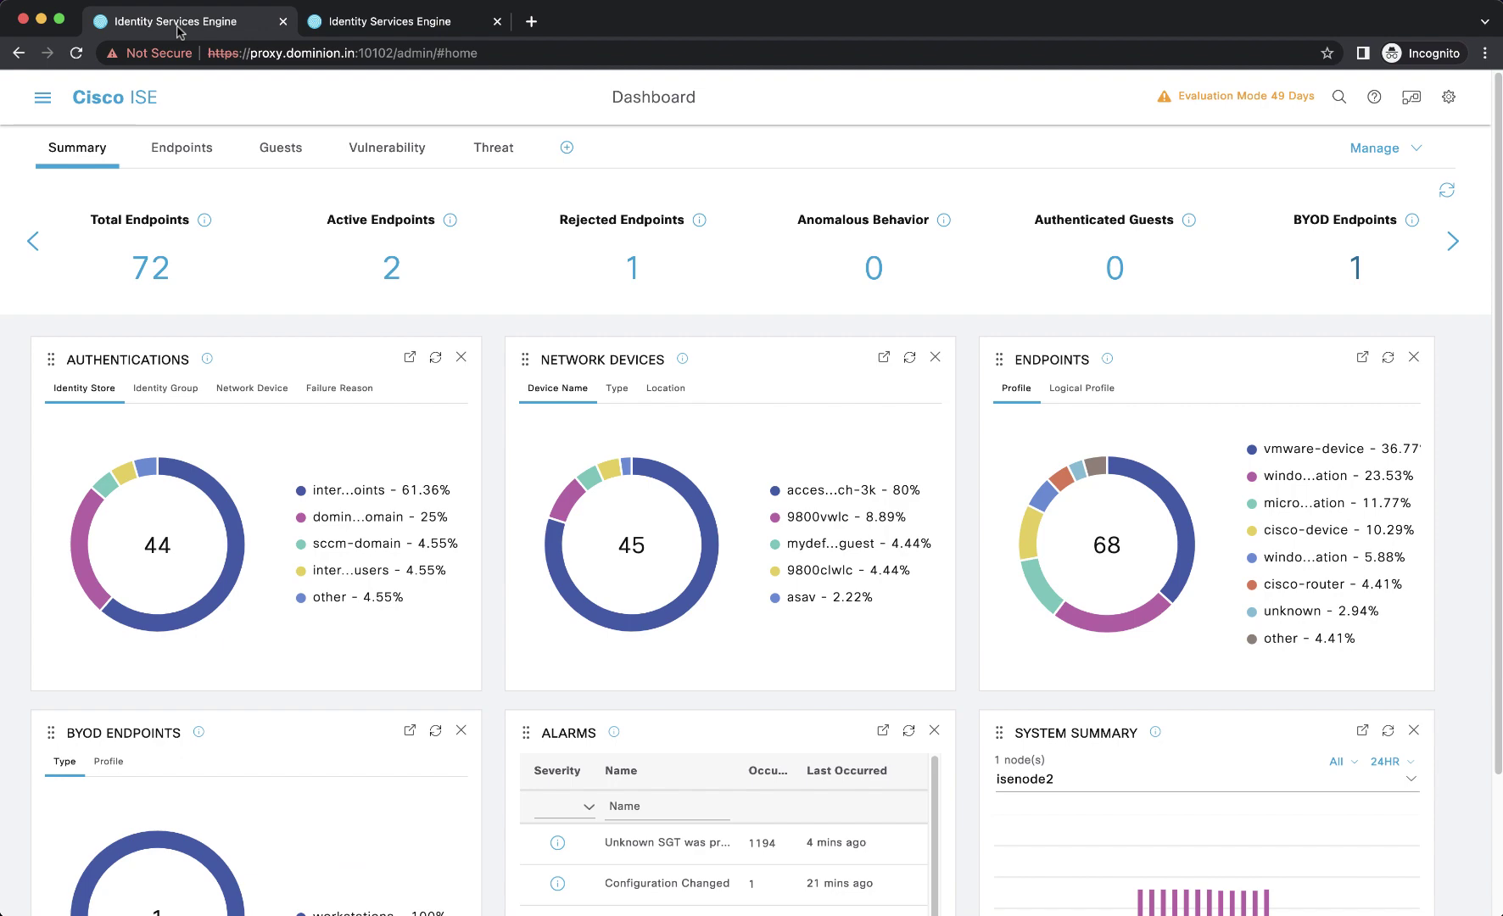
Check Operations > RADIUS > Live Logs for the adbyod sessions, including Onboarding-success.
click(62, 103)
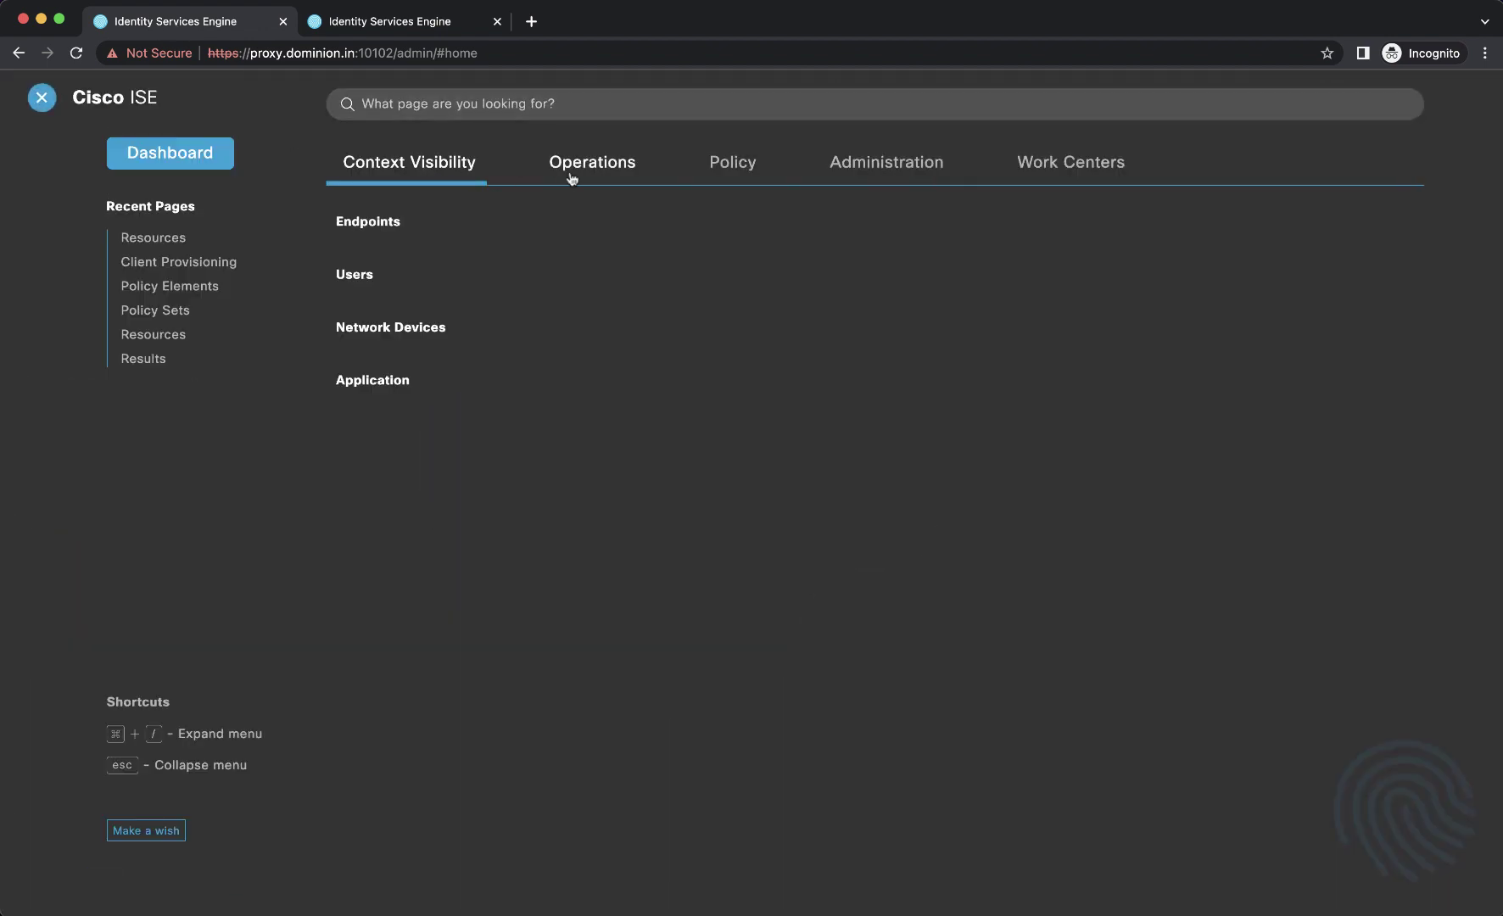
click(573, 174)
click(392, 252)
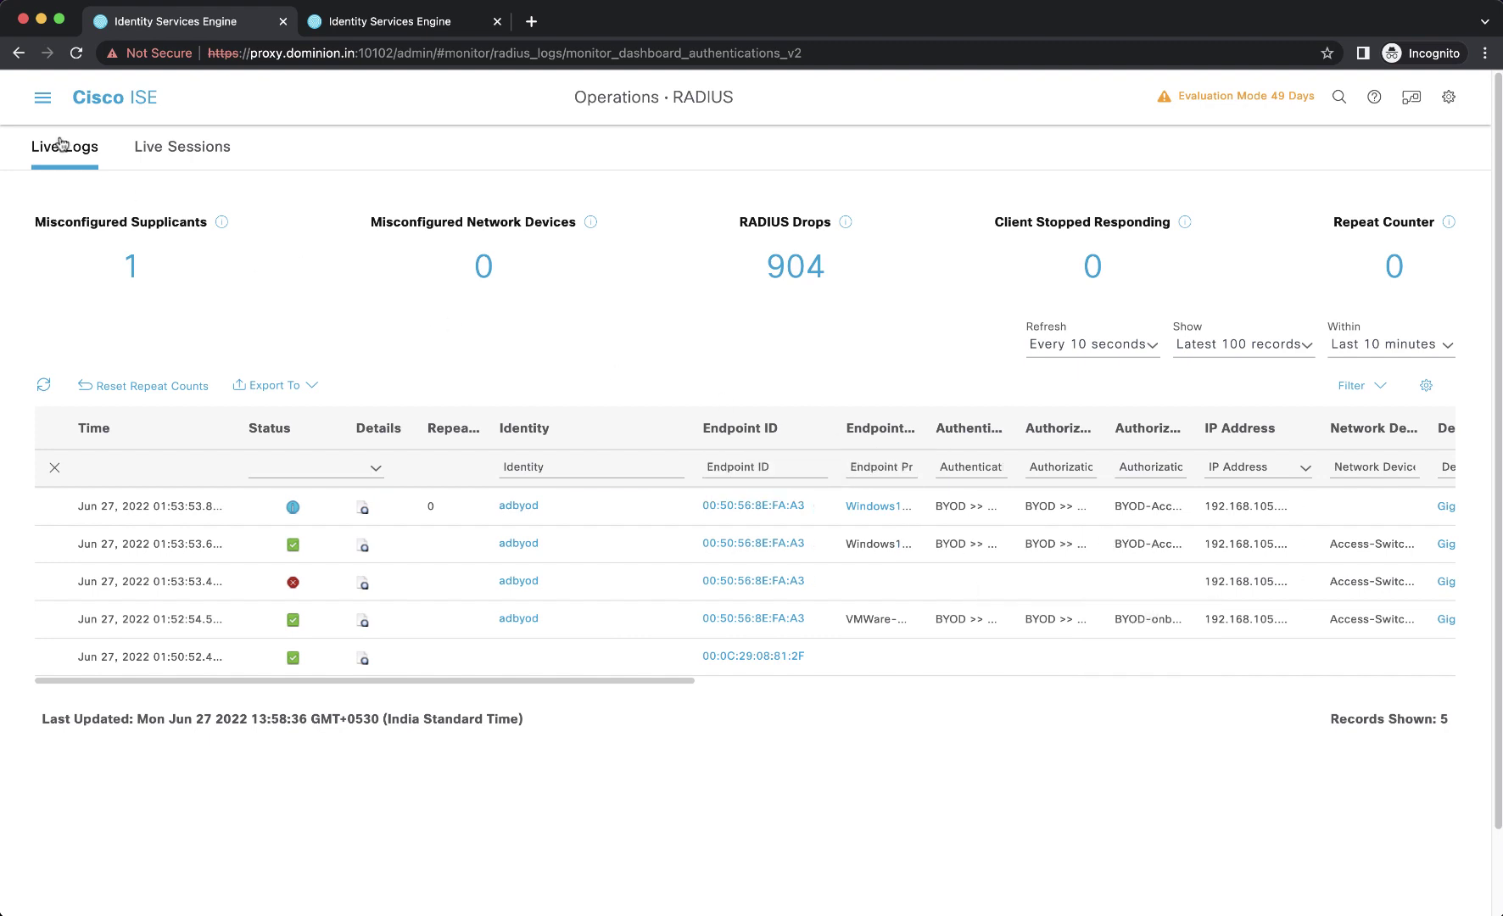
click(44, 100)
click(1071, 162)
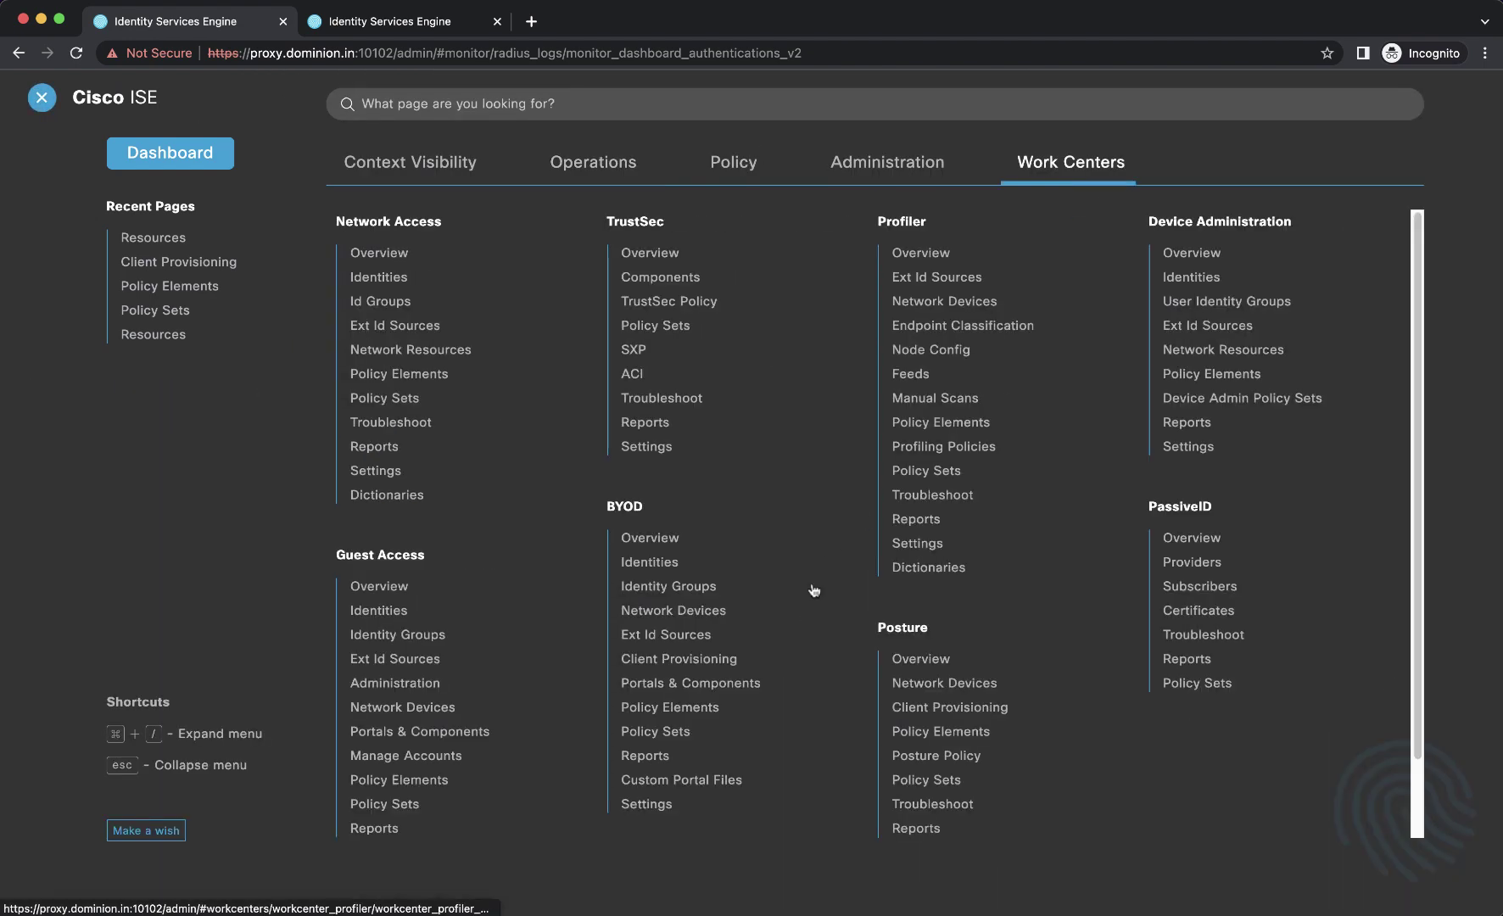
Expand the BYOD policy set's Authentication Policy (3) and Authorization Policy (5) rules for review.
click(674, 733)
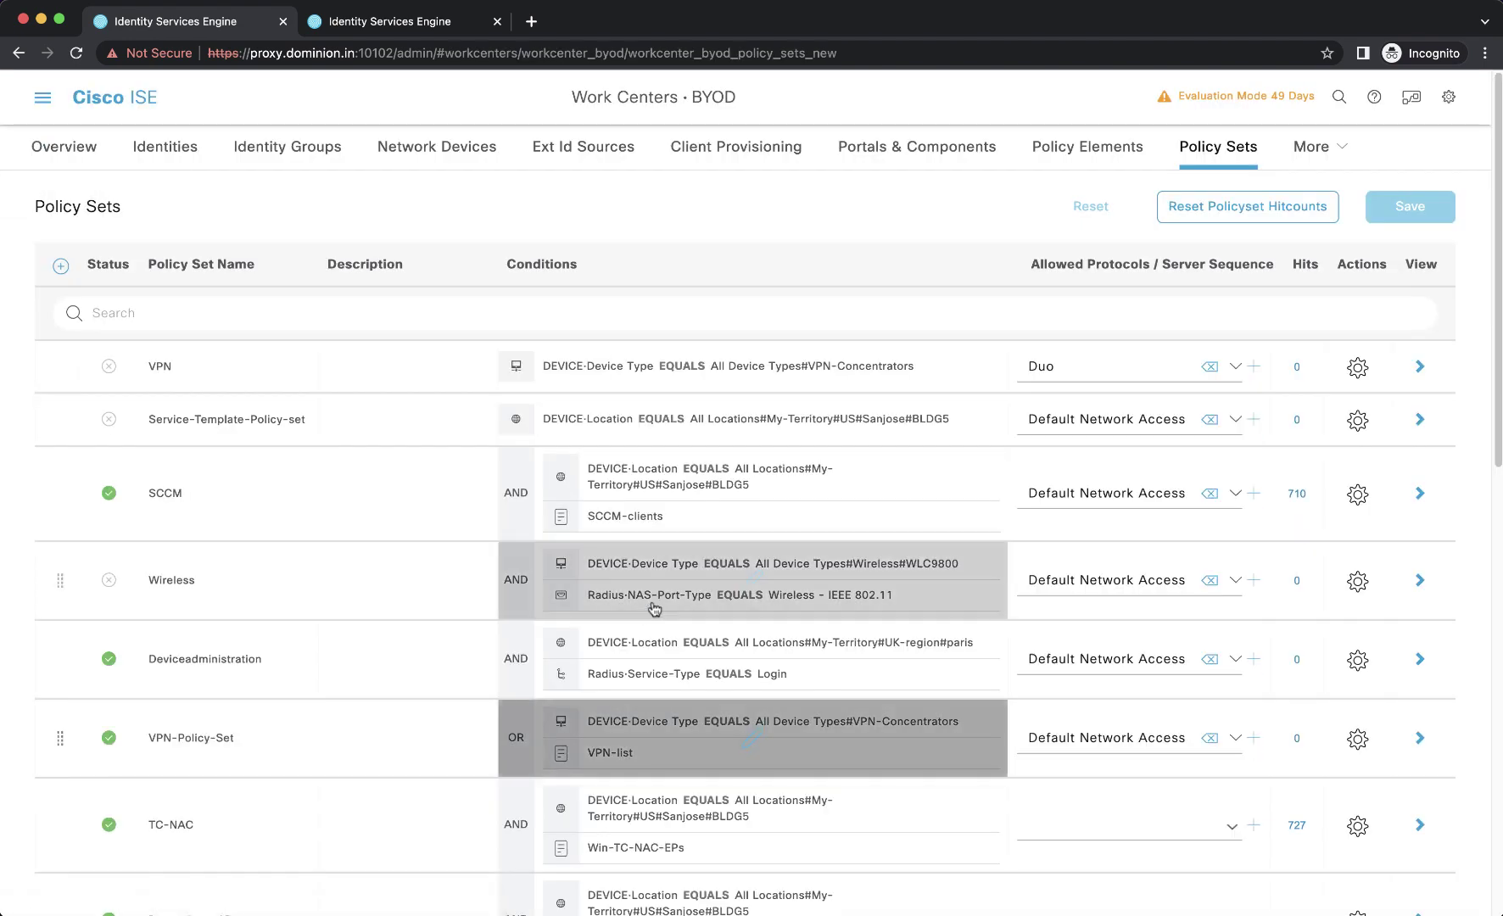
scroll(659, 606, down, 7)
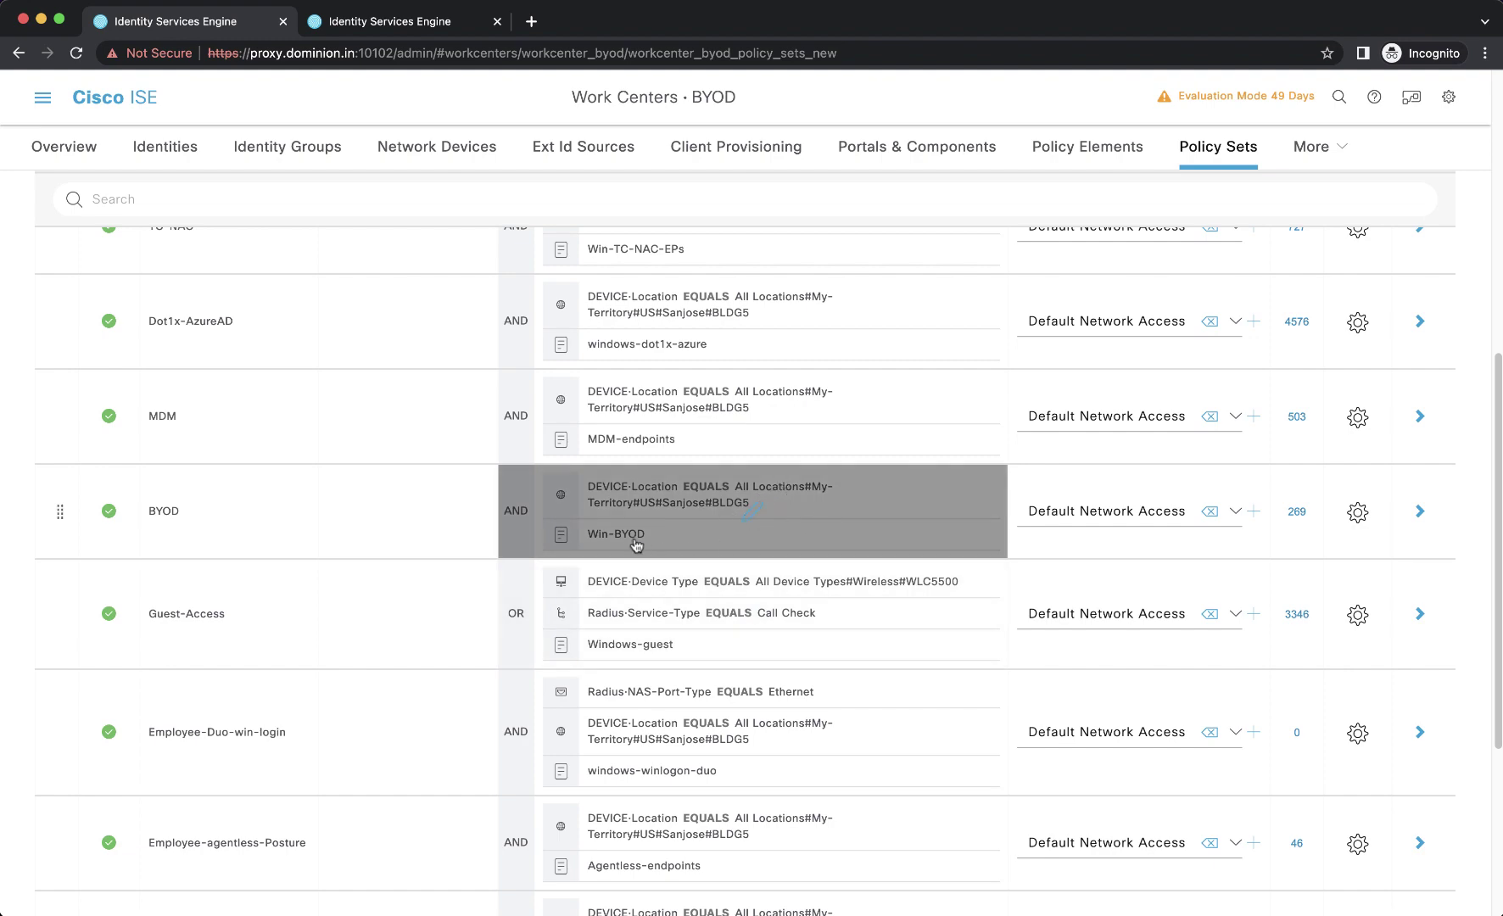
click(1420, 513)
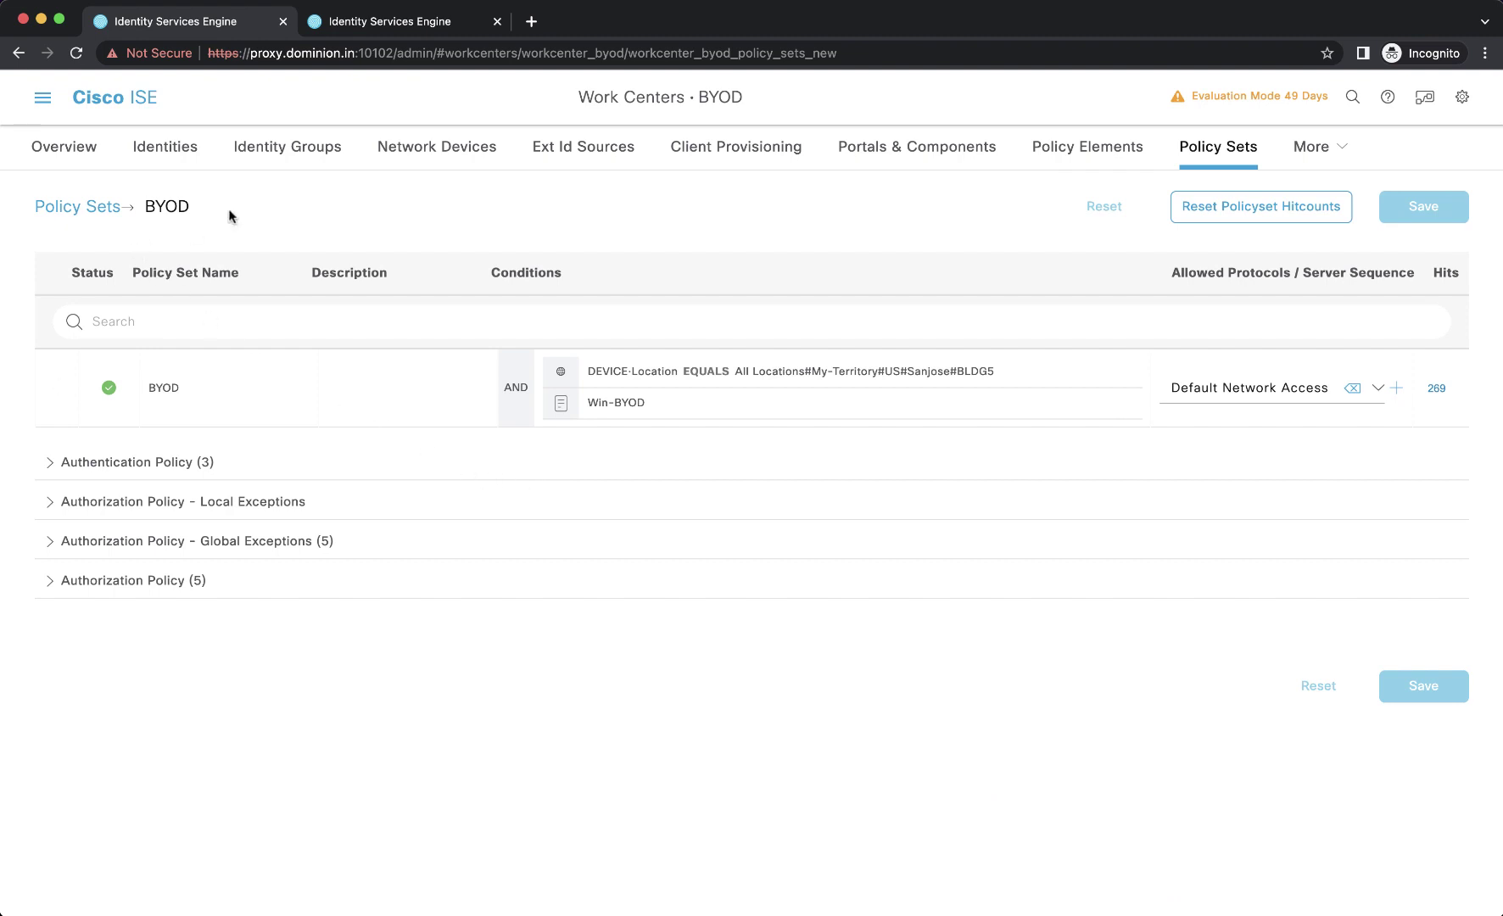
click(177, 462)
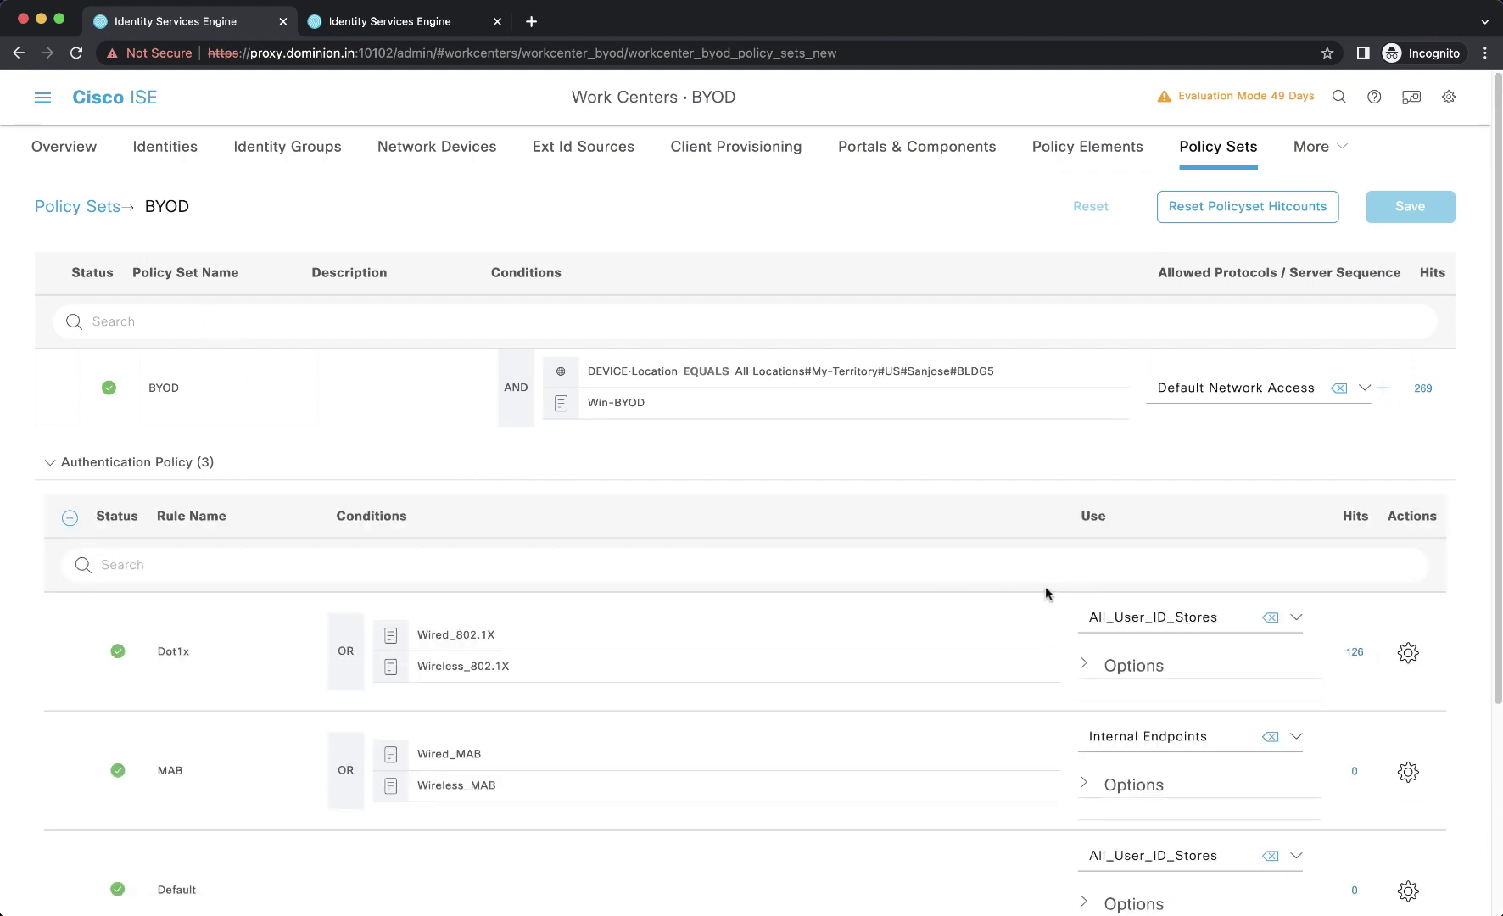
scroll(1045, 592, down, 3)
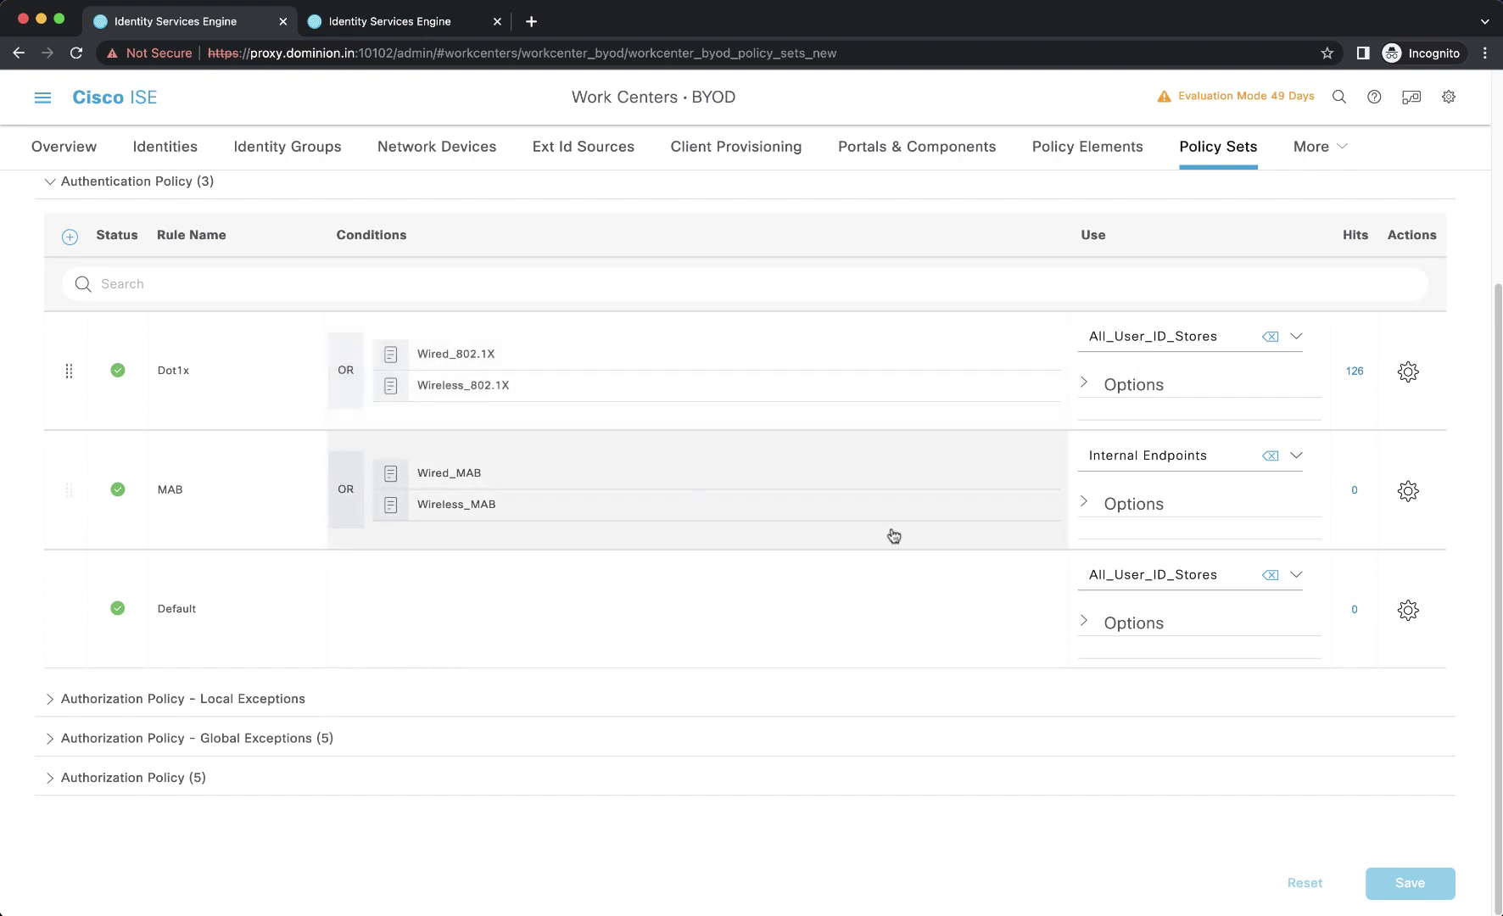
click(203, 778)
scroll(352, 724, down, 6)
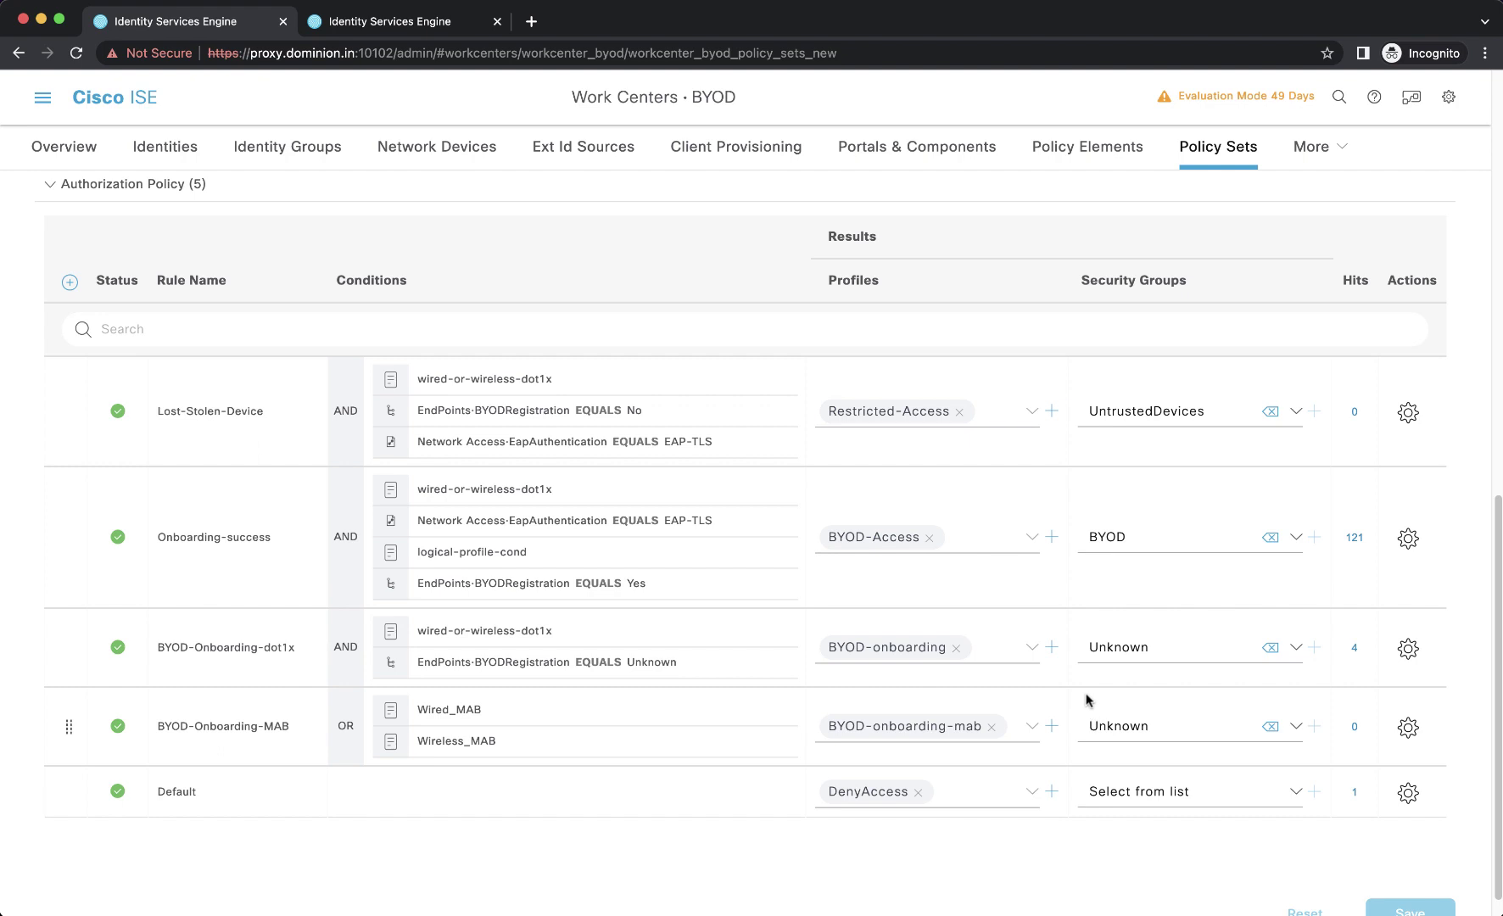
click(46, 99)
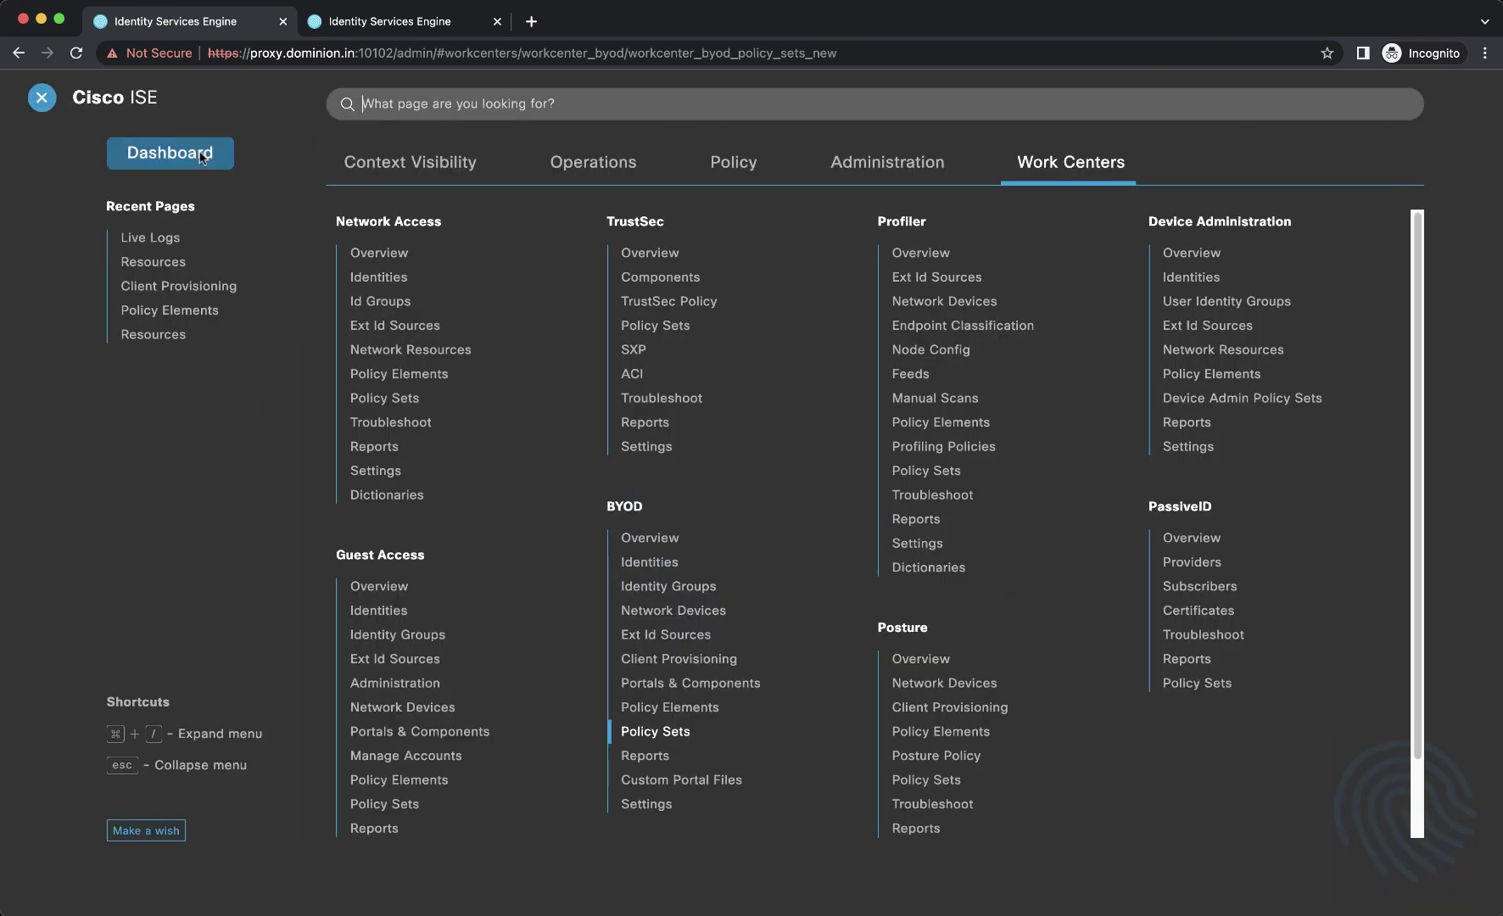
Edit the Cisco-ISE-NSP supplicant profile and widen its Certificate Template column to read the full name.
click(710, 668)
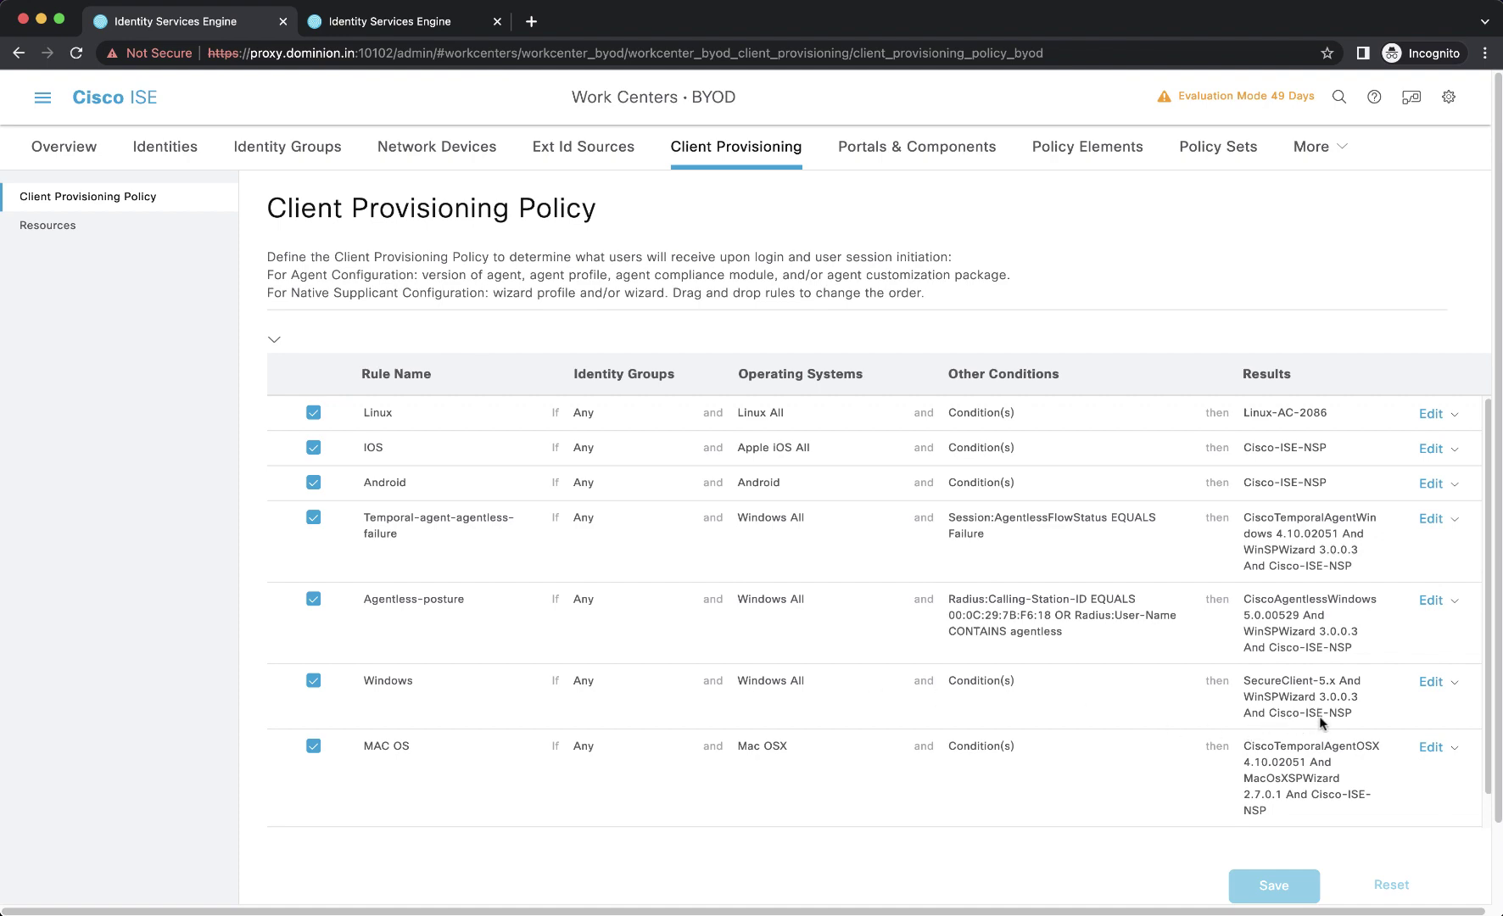
click(151, 229)
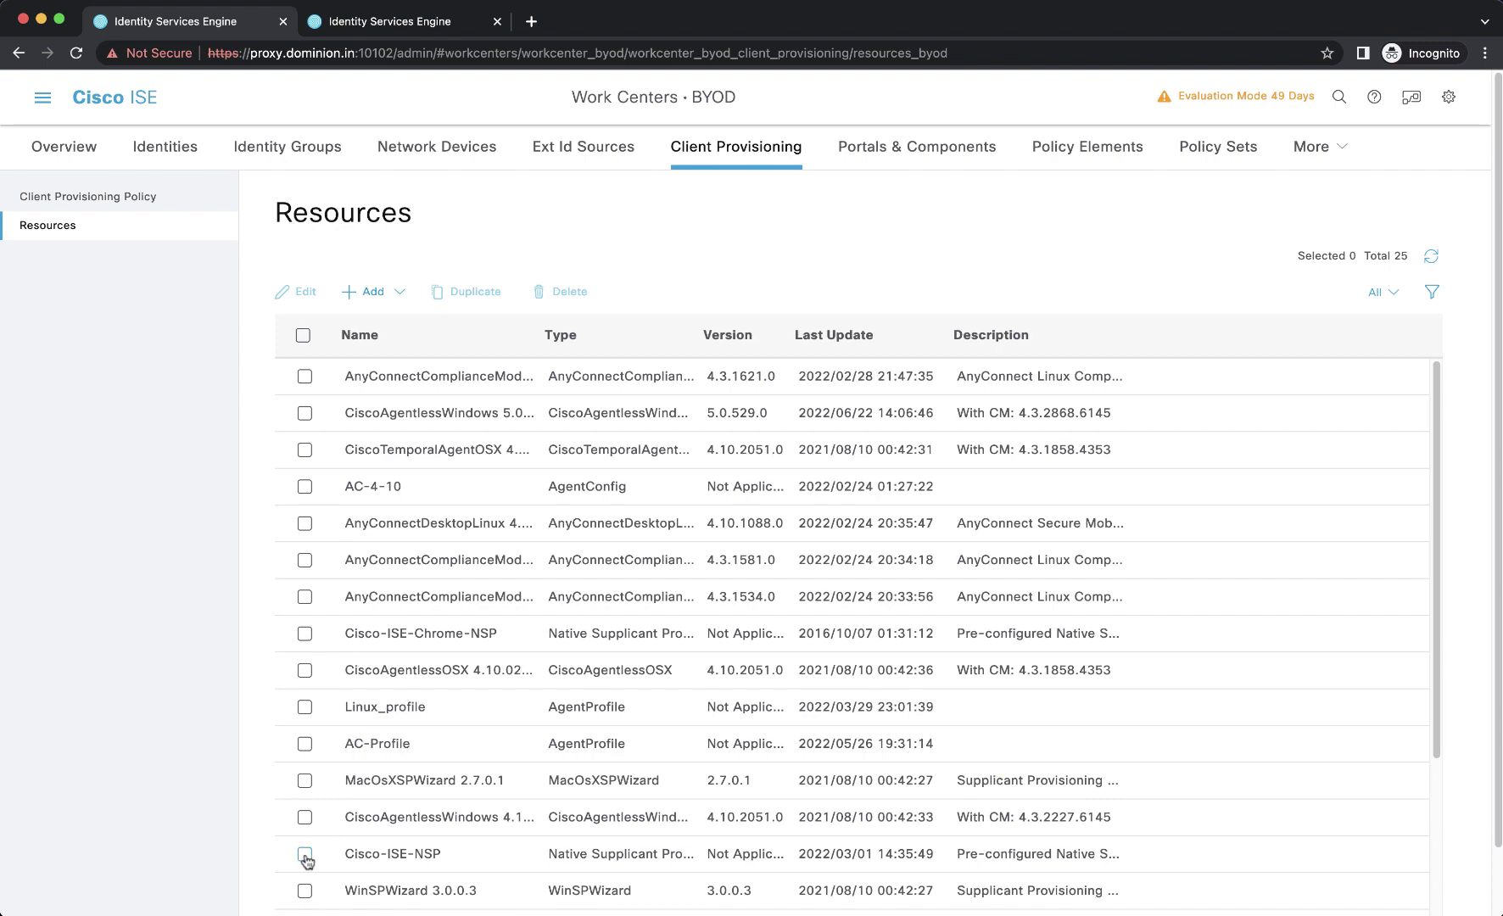
click(304, 854)
click(306, 292)
scroll(679, 526, down, 3)
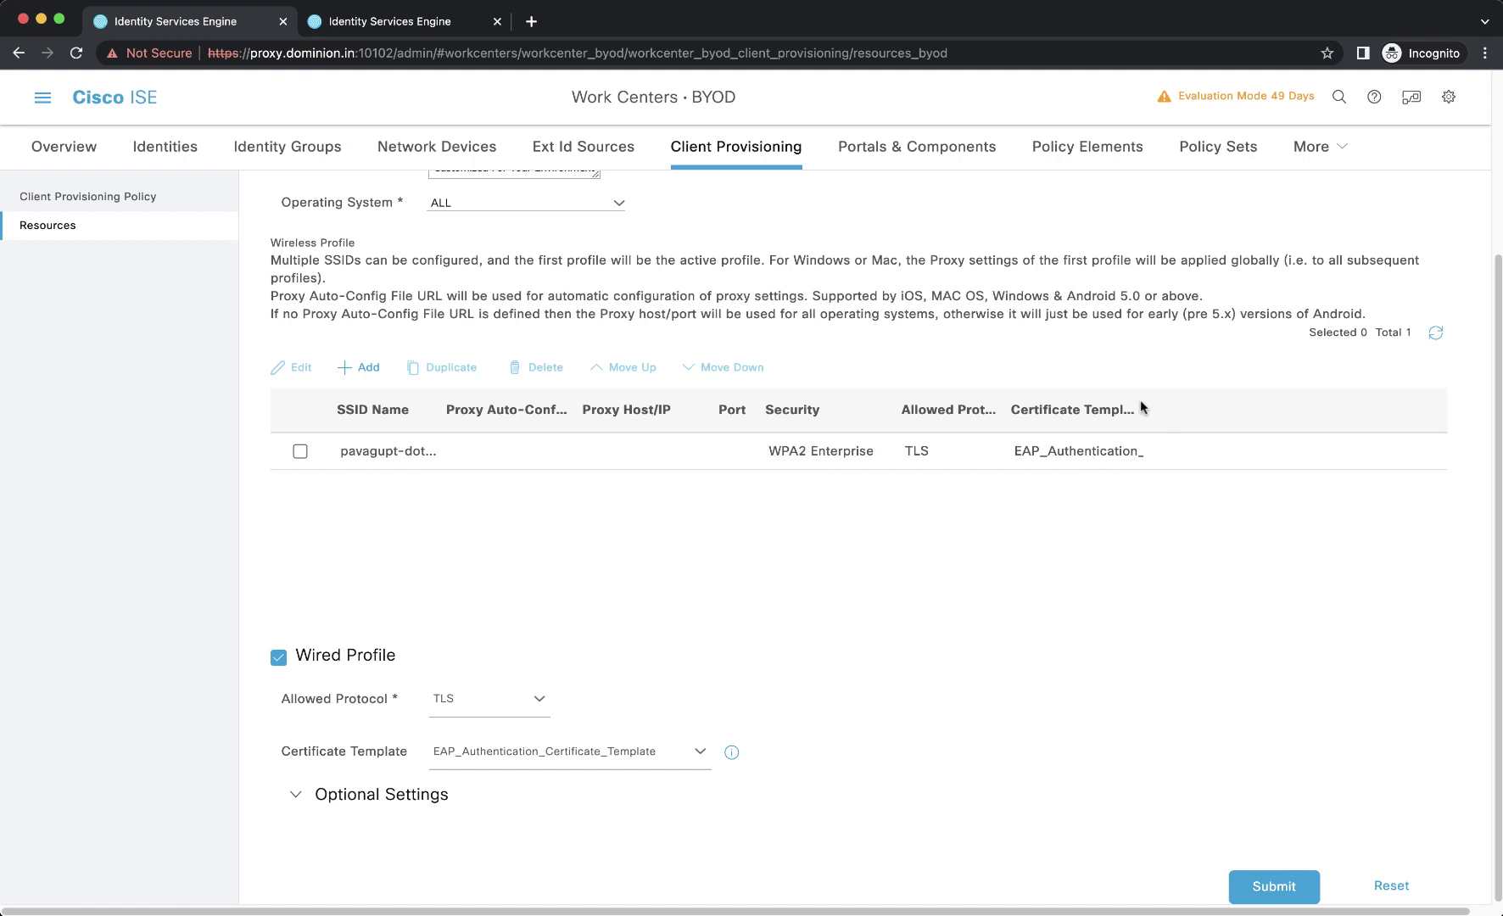
drag(1154, 405, 1240, 405)
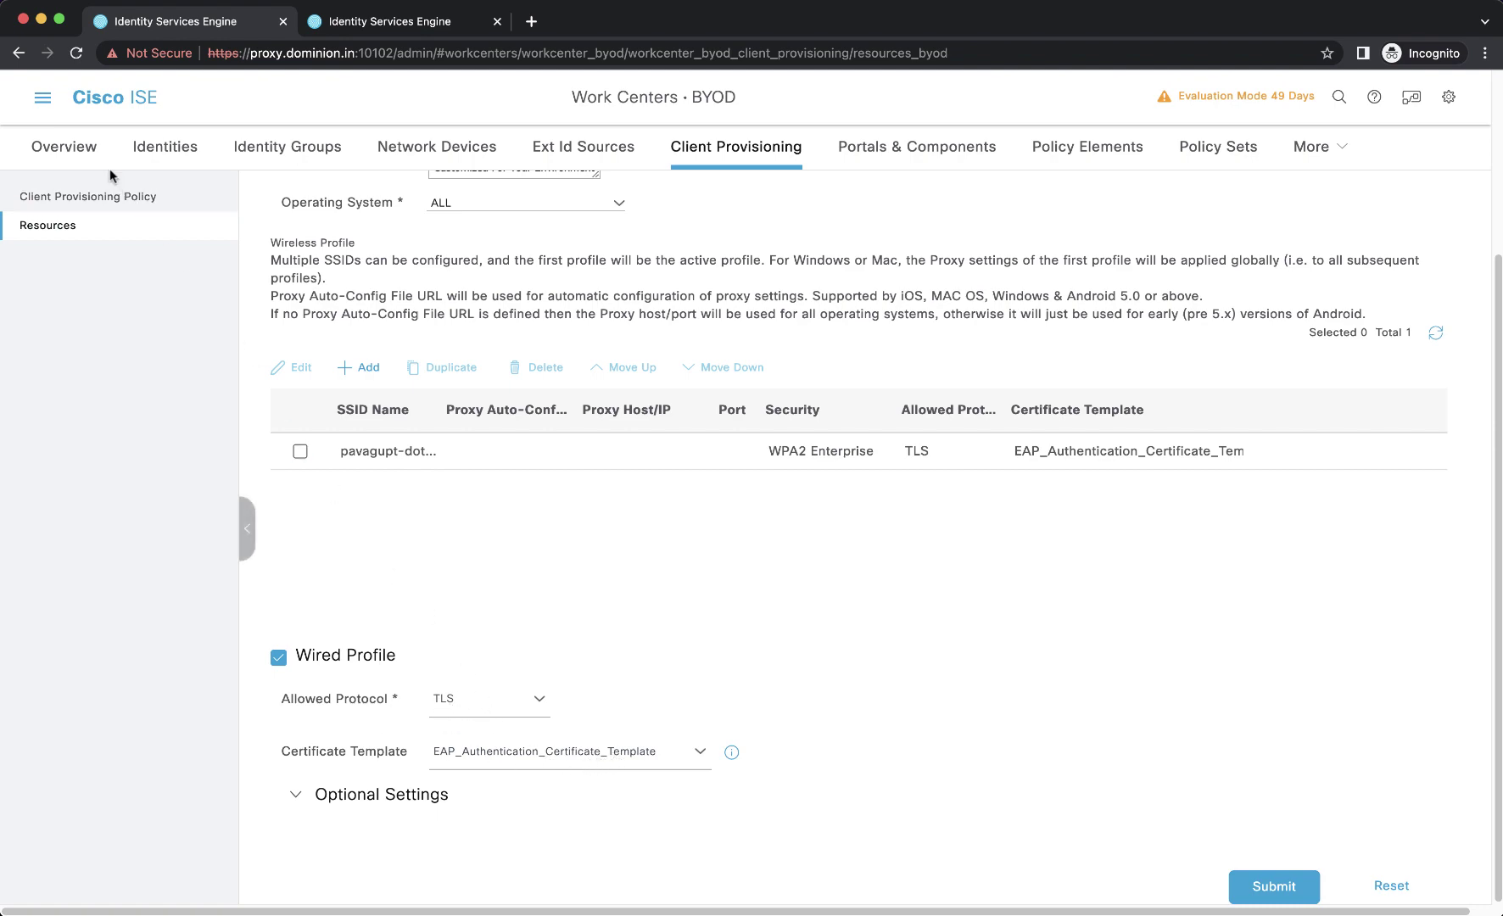
click(44, 101)
click(886, 161)
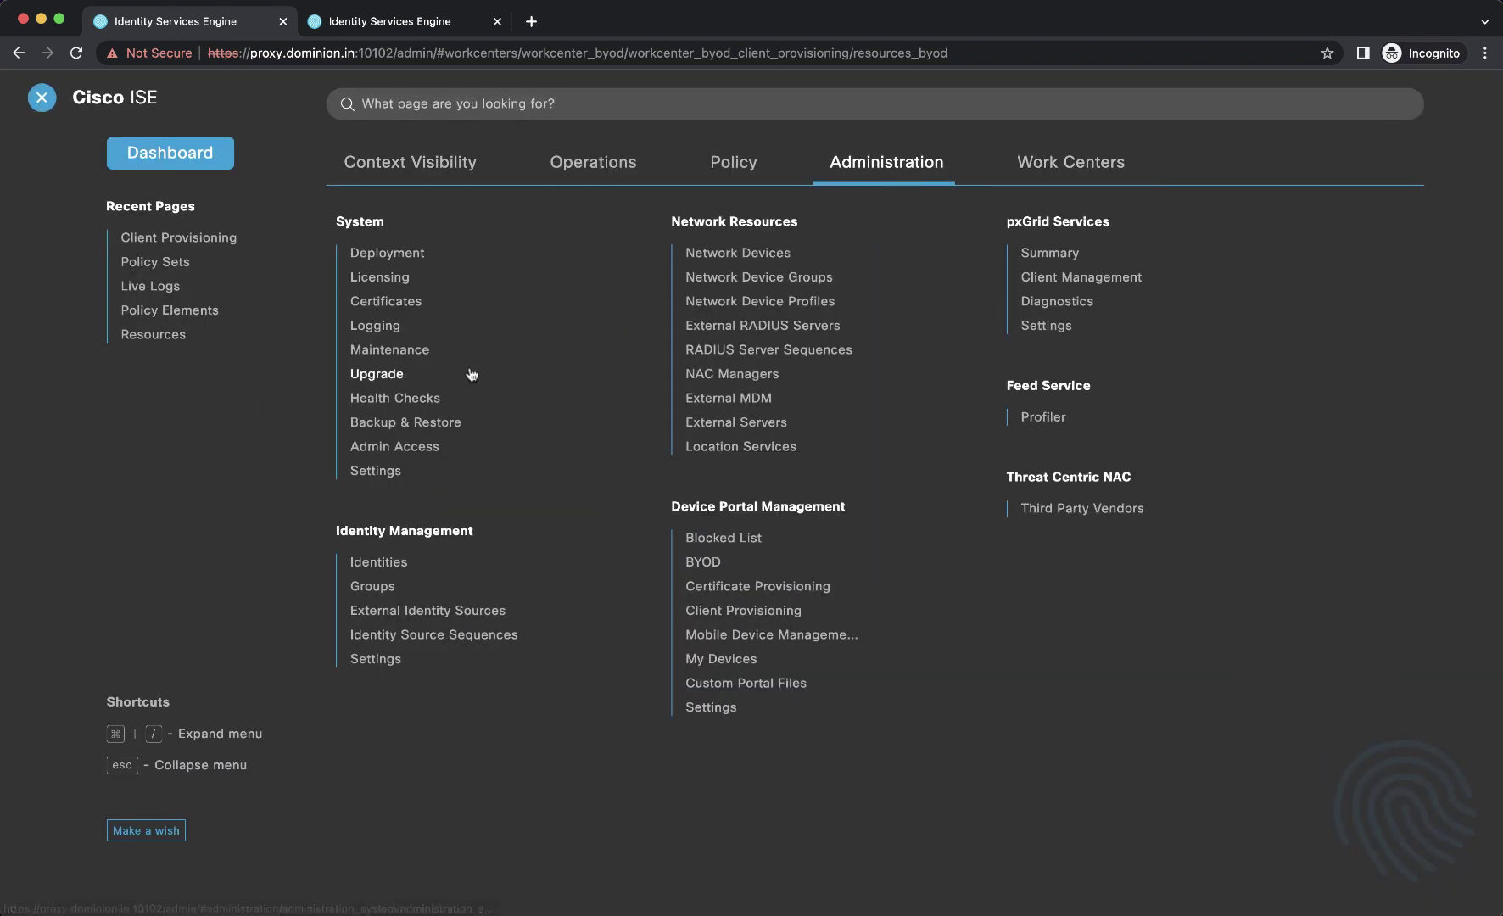
Open EAP_Authentication_Certificate_Template for editing and review its subject, RSA 2048 key and 730-day validity.
click(386, 303)
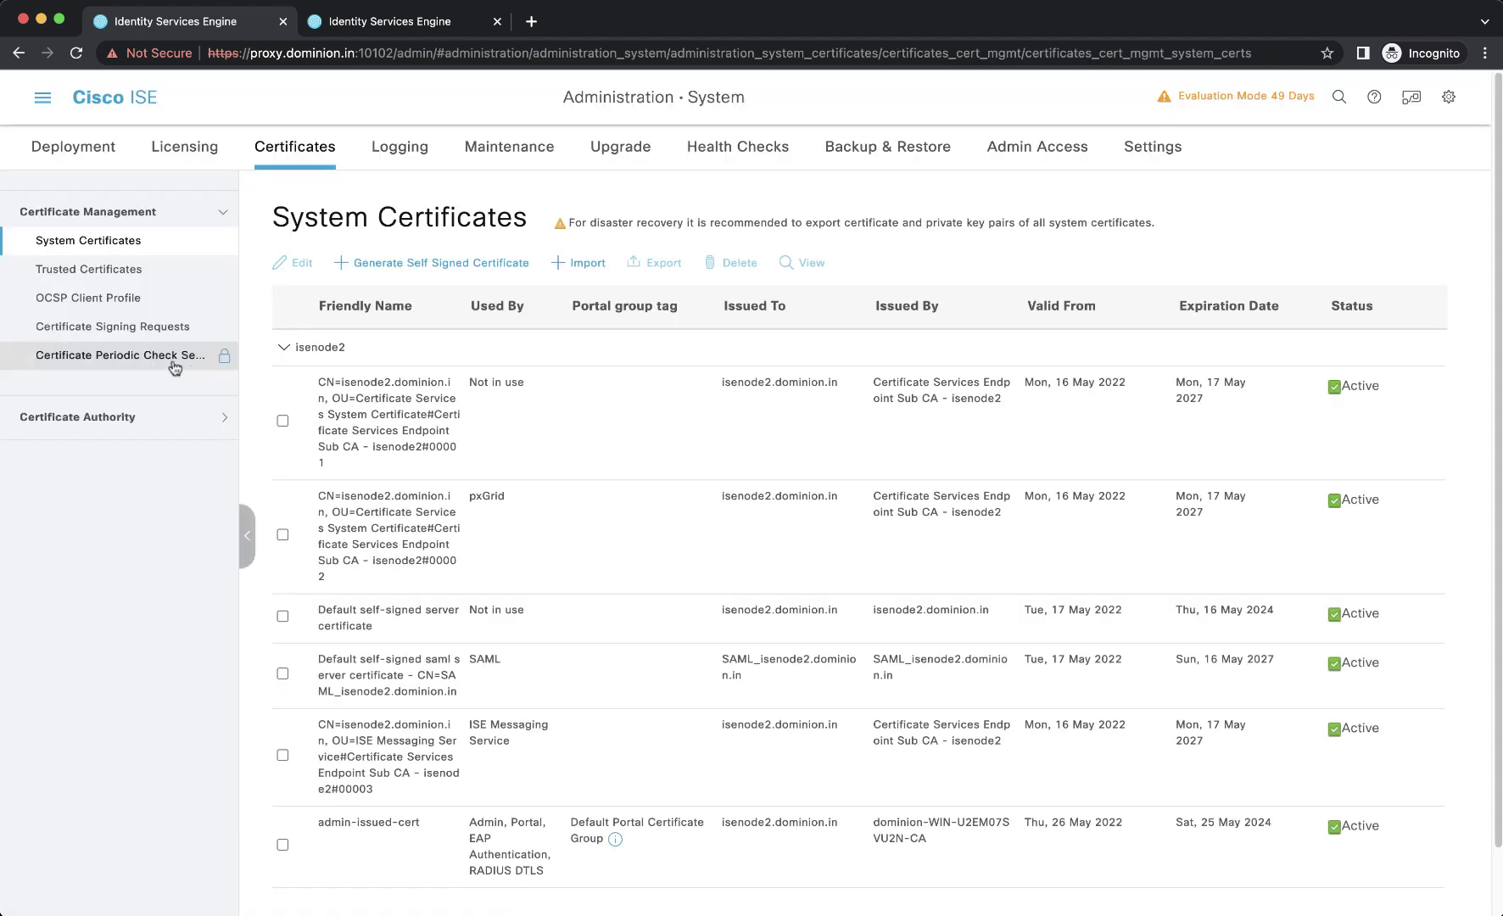
click(103, 413)
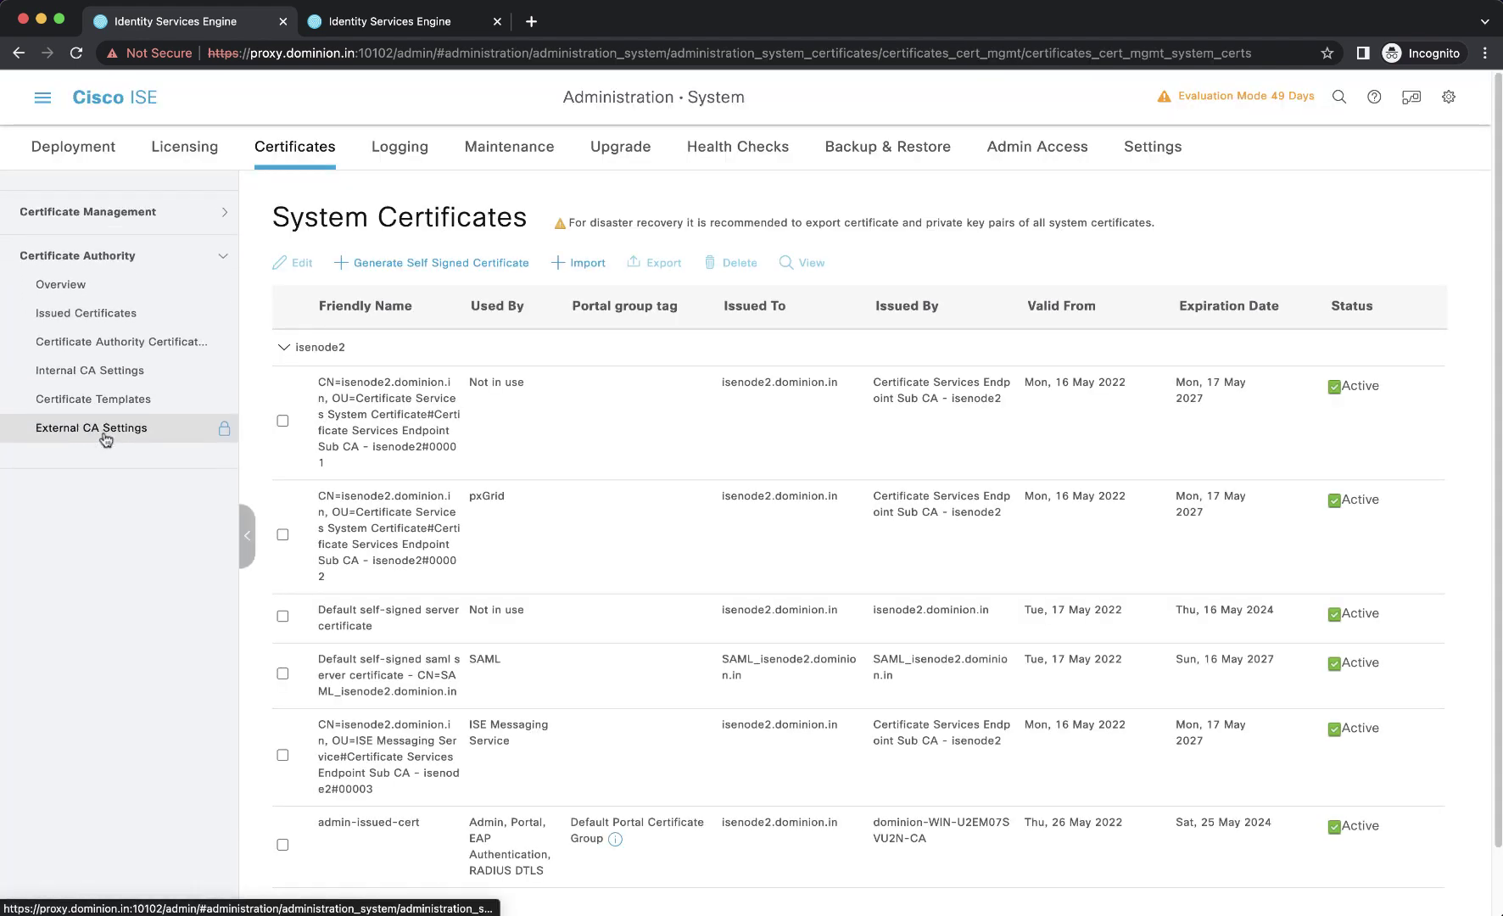
click(119, 399)
click(301, 392)
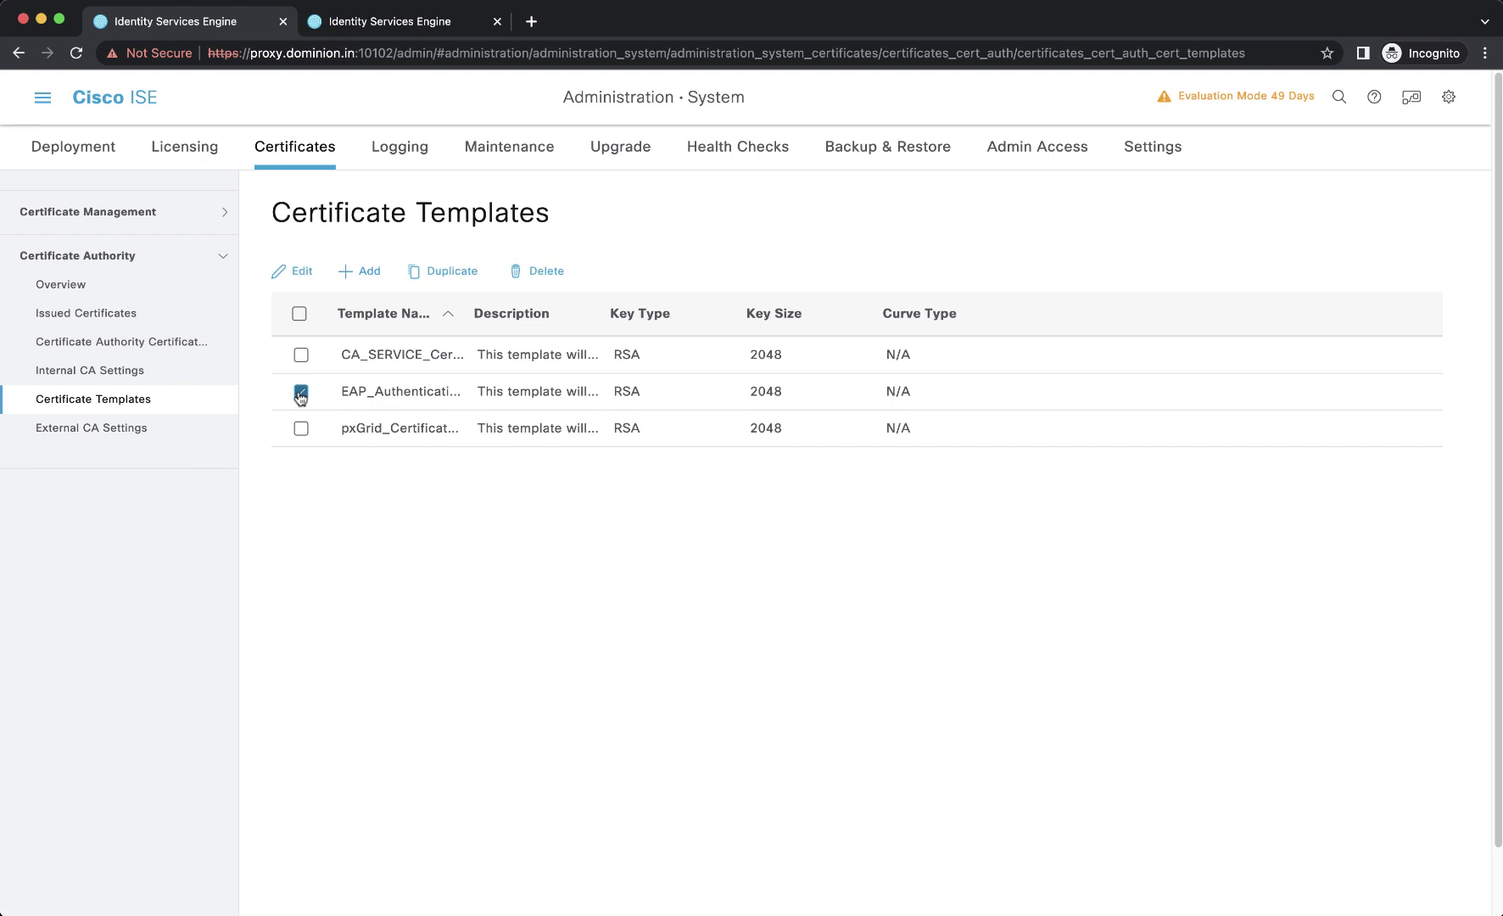
click(297, 269)
scroll(500, 776, down, 1)
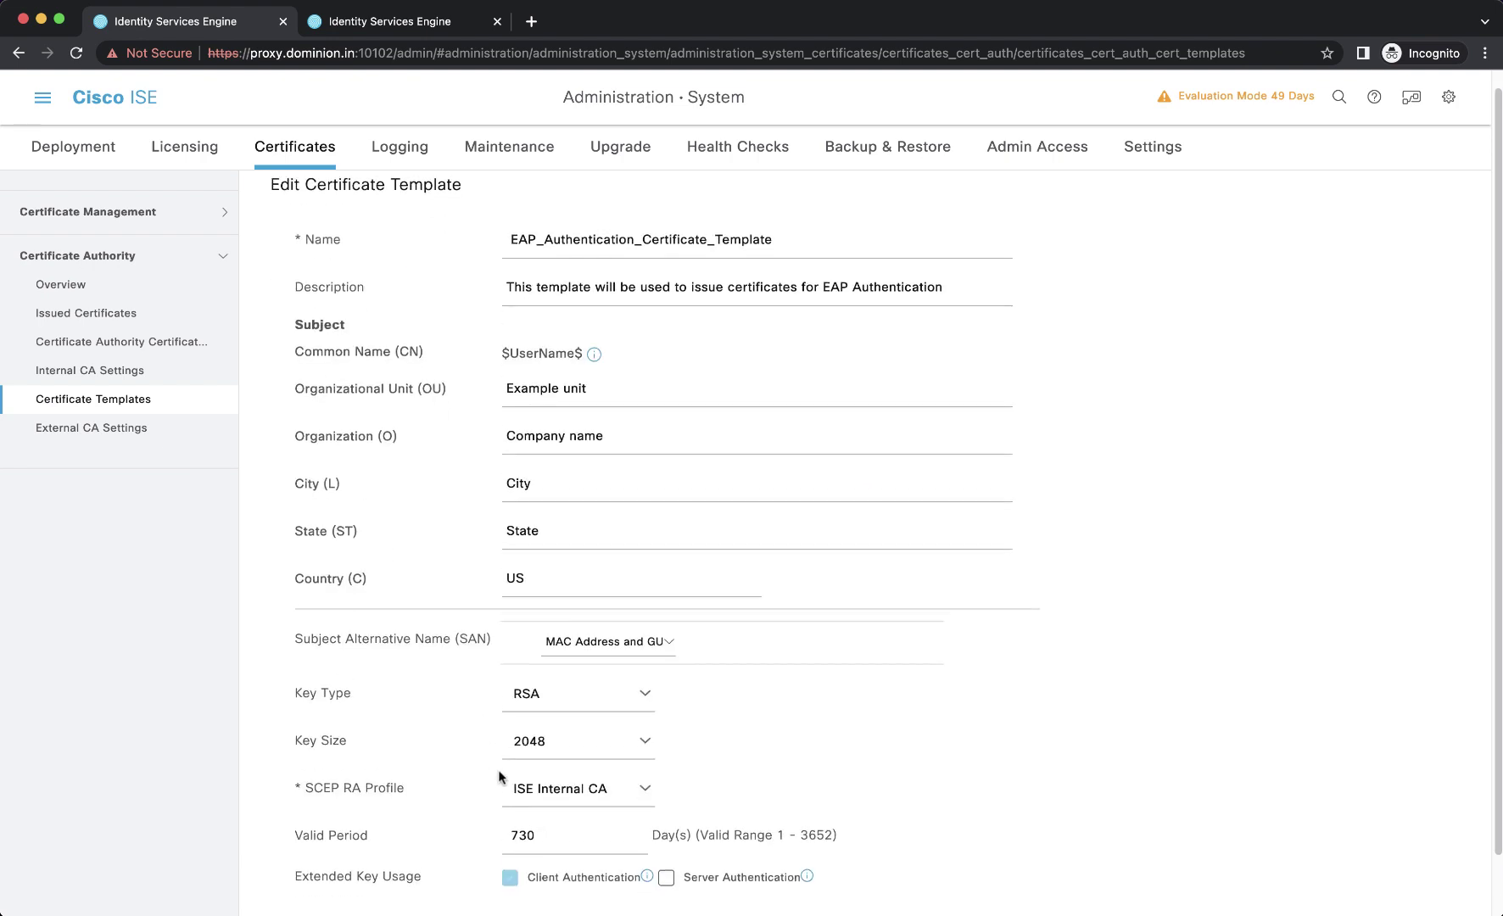
scroll(501, 776, down, 2)
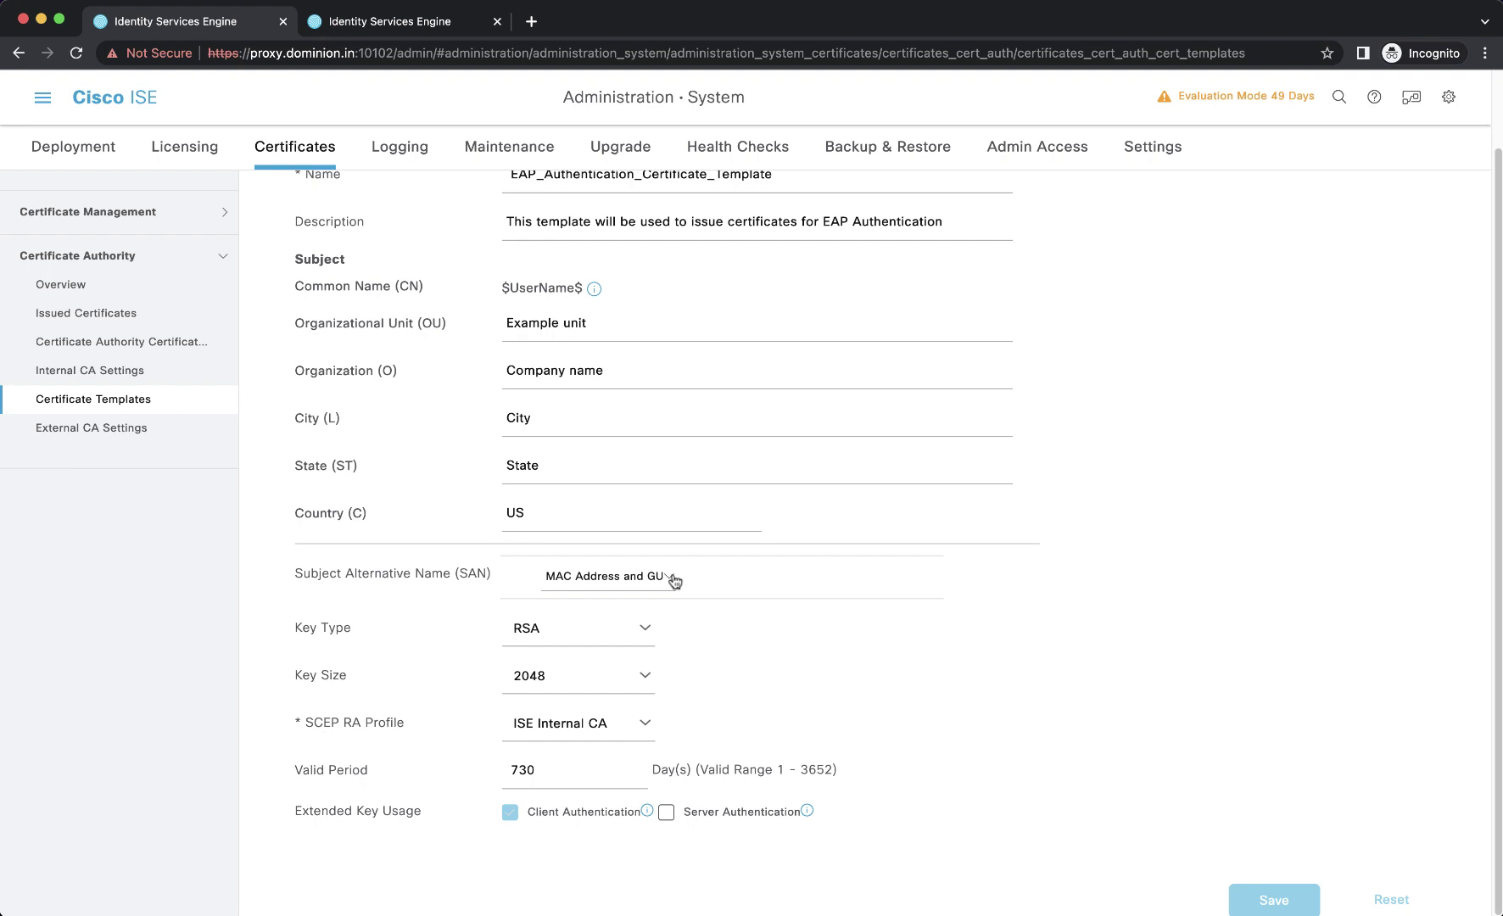
click(44, 97)
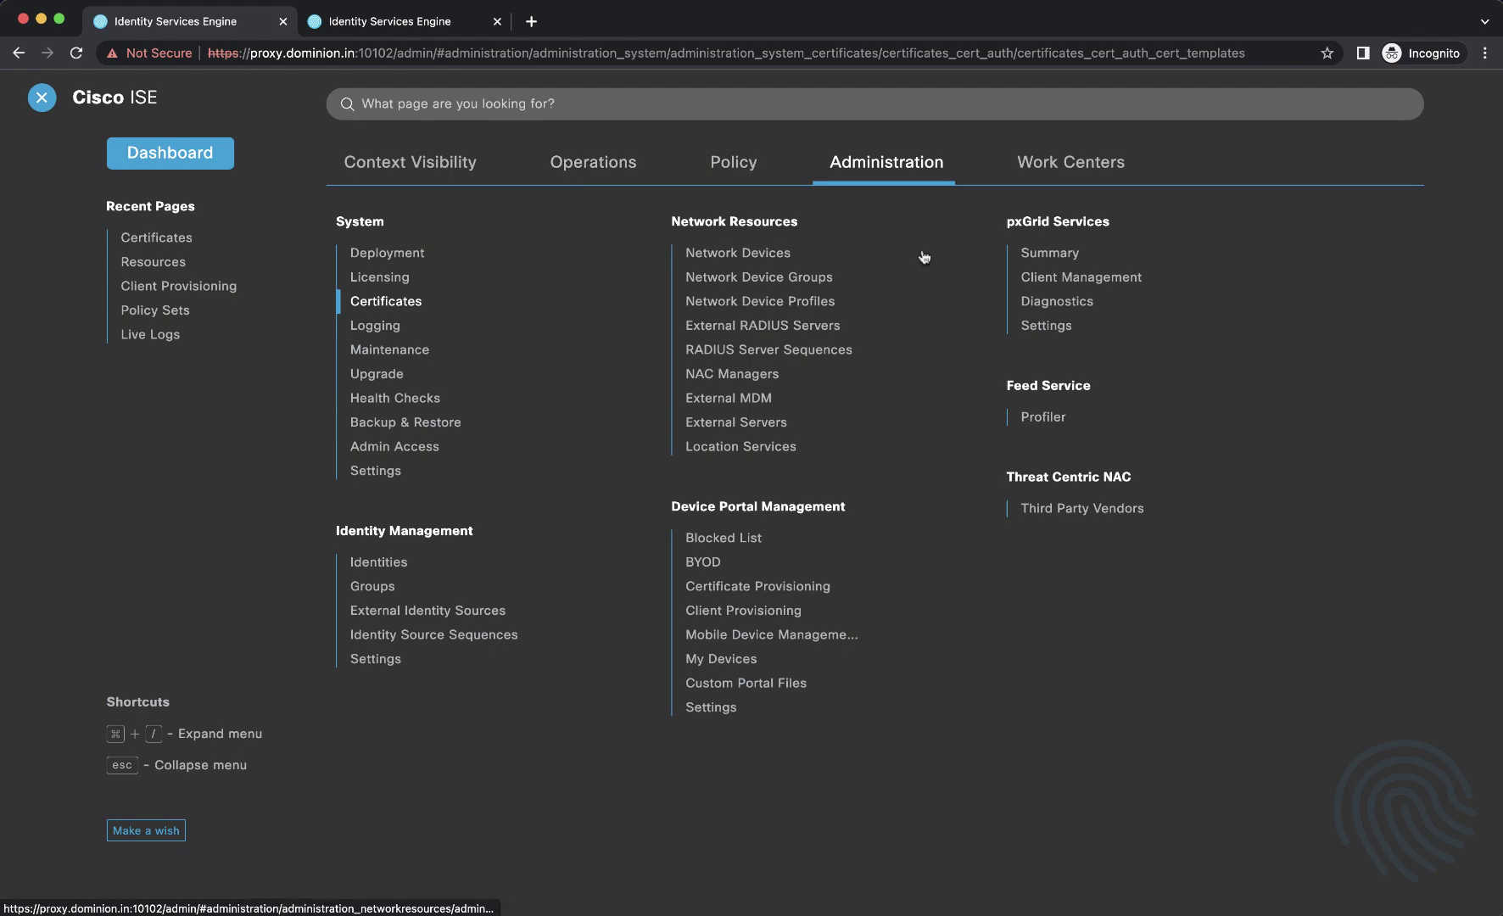
Open the Supplicant Provisioning report under Work Centers > BYOD > Reports > BYOD Reports.
click(660, 754)
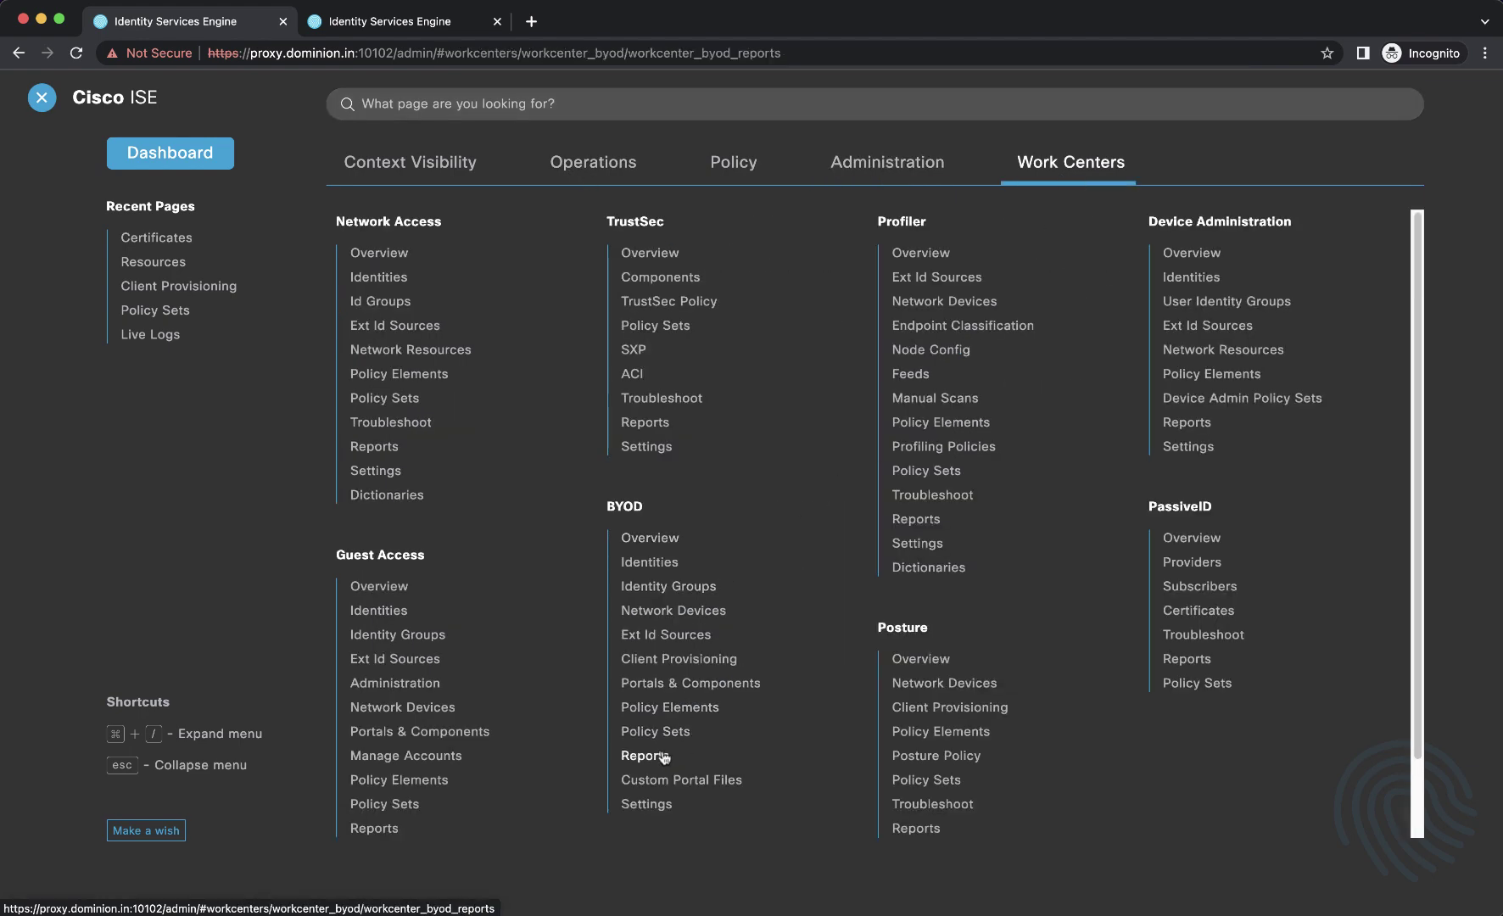
click(184, 290)
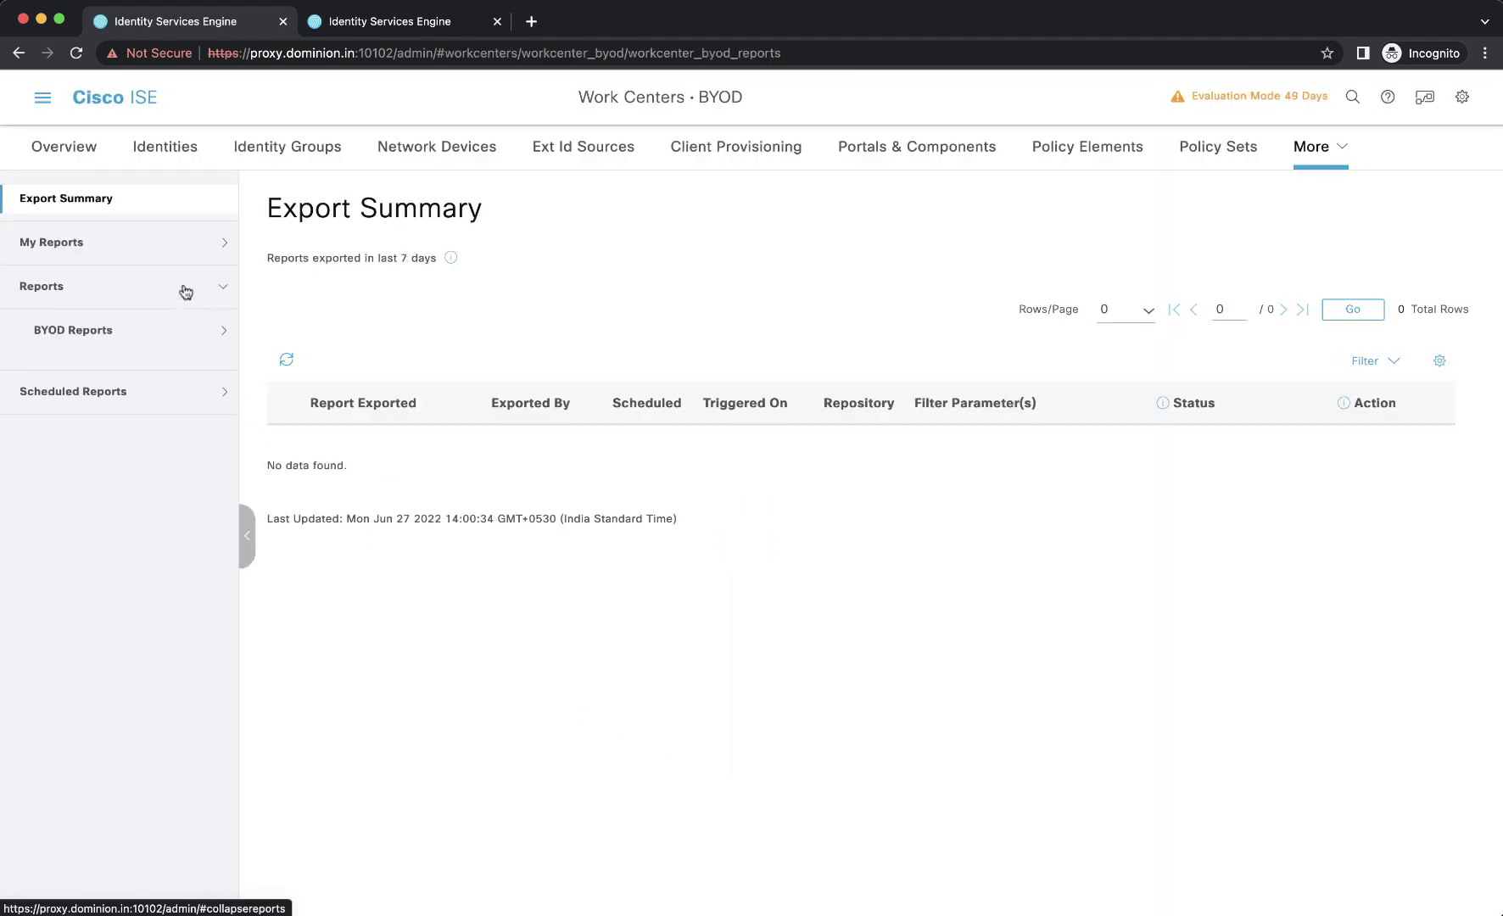
click(161, 341)
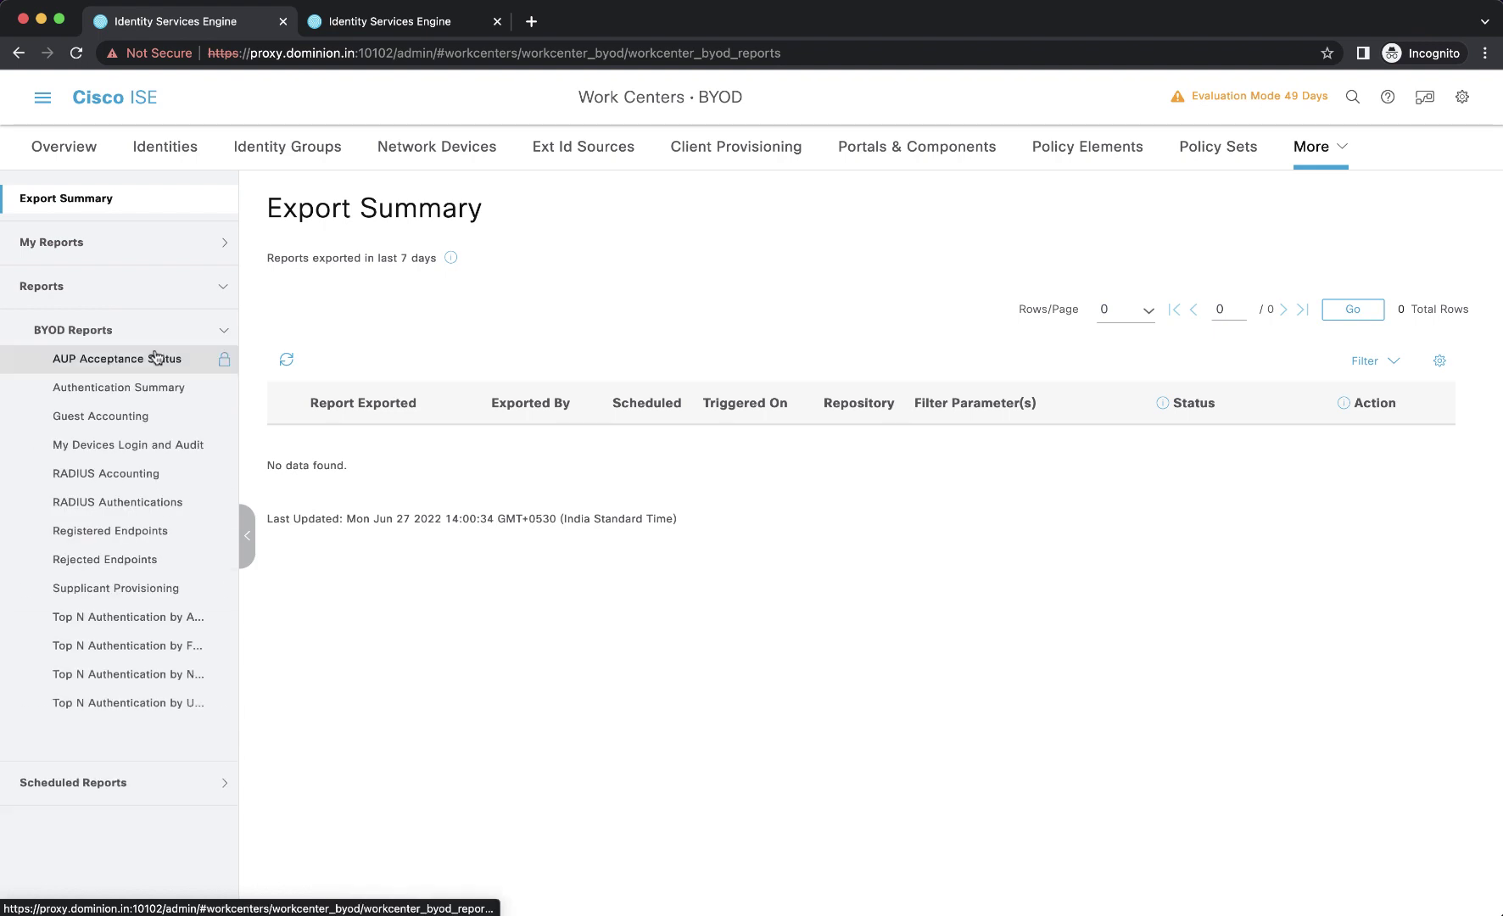
click(161, 587)
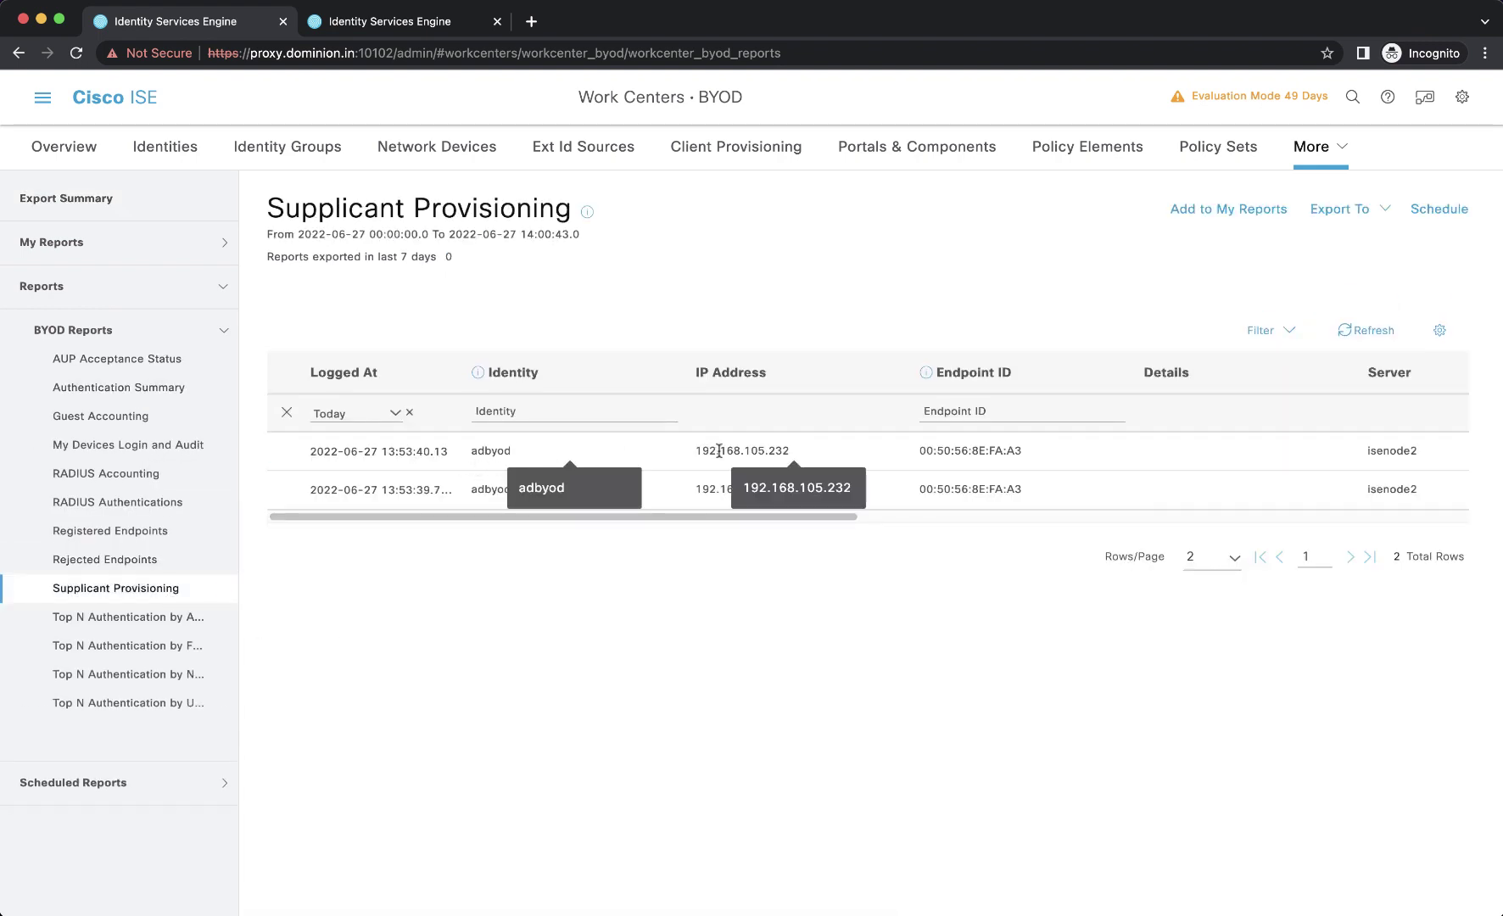
Open the Registered Endpoints report to see endpoint 00:50:56:8E:FA:A3 with Pending status.
scroll(805, 467, right, 2)
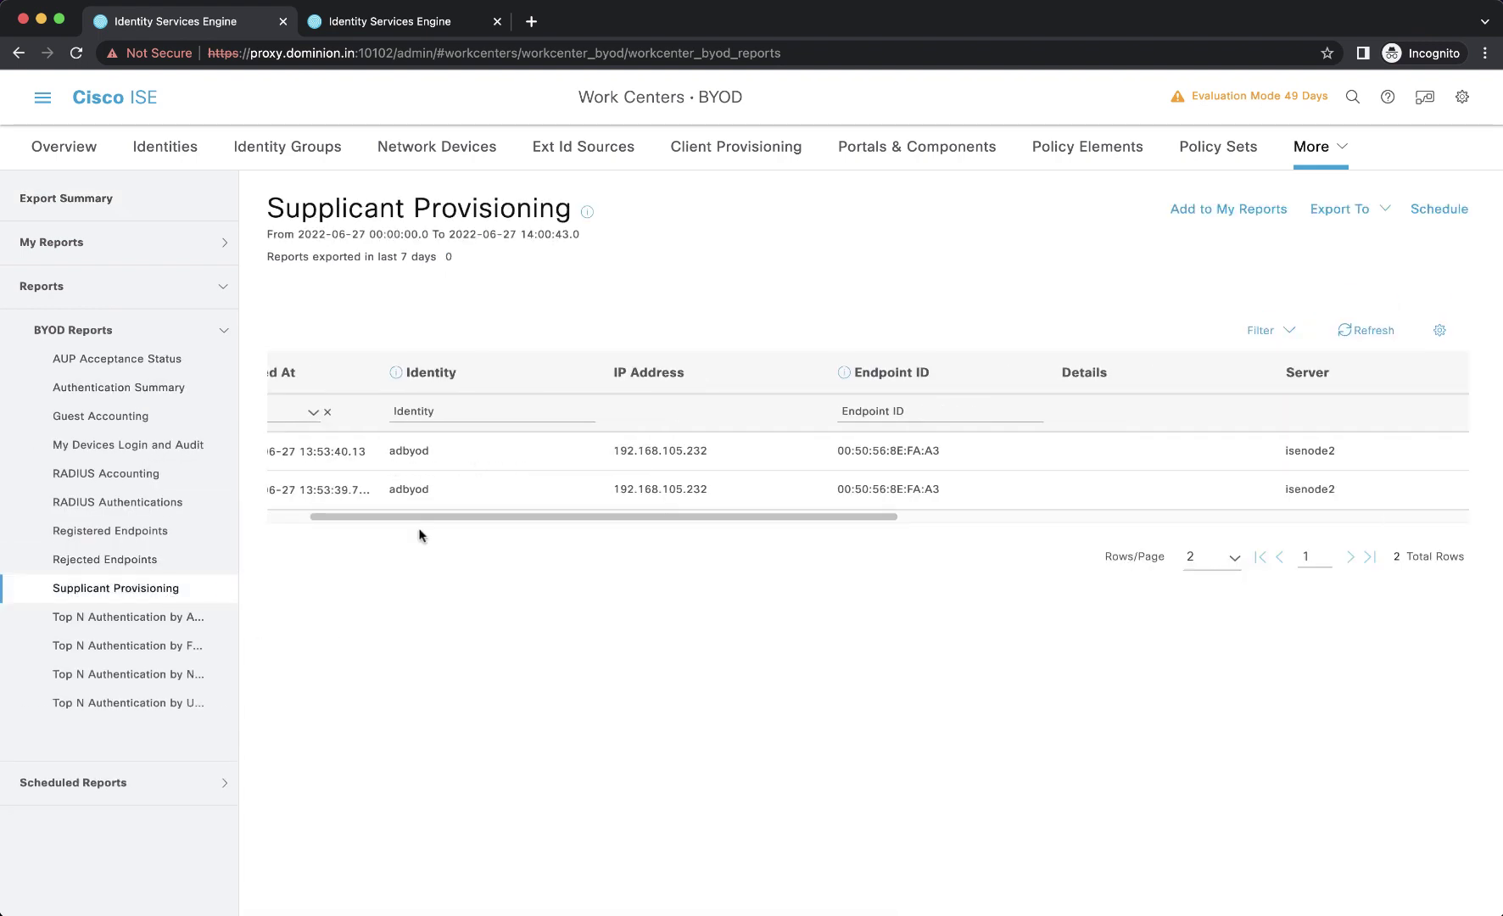
click(141, 532)
drag(453, 477, 997, 490)
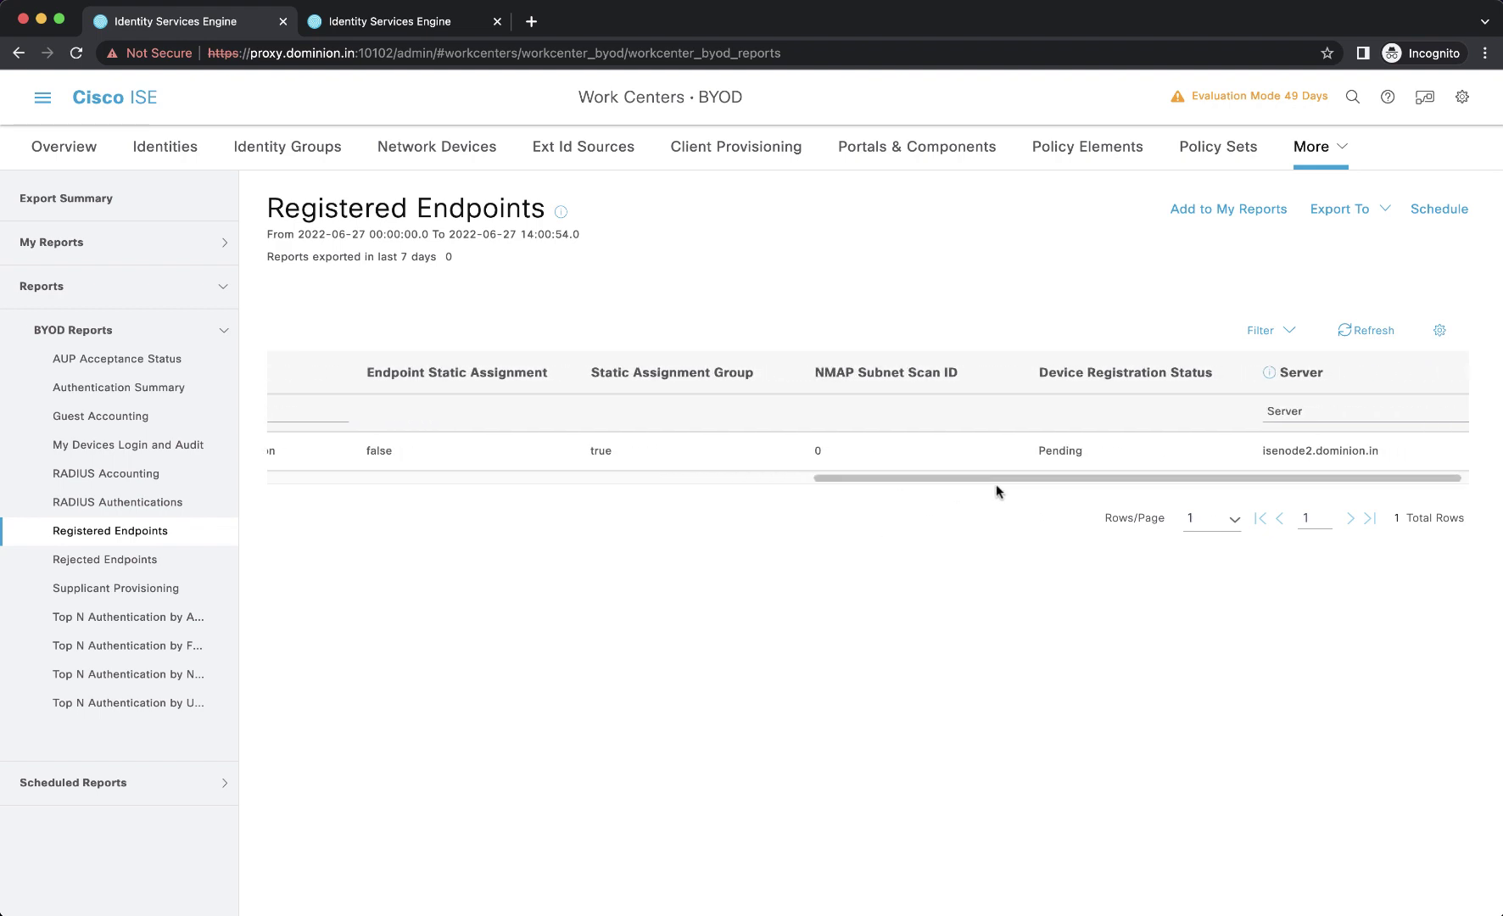